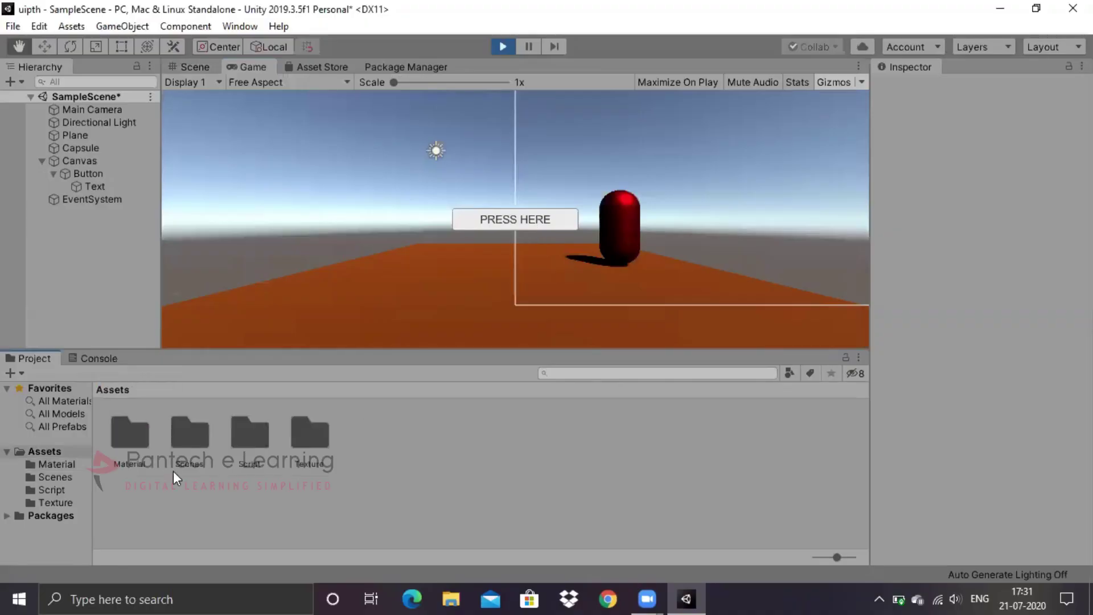
Step: Create a new C# script named MyColorScript inside the Script folder
{"action": "double_click", "coordinate": [250, 447]}
{"action": "right_click", "coordinate": [250, 447]}
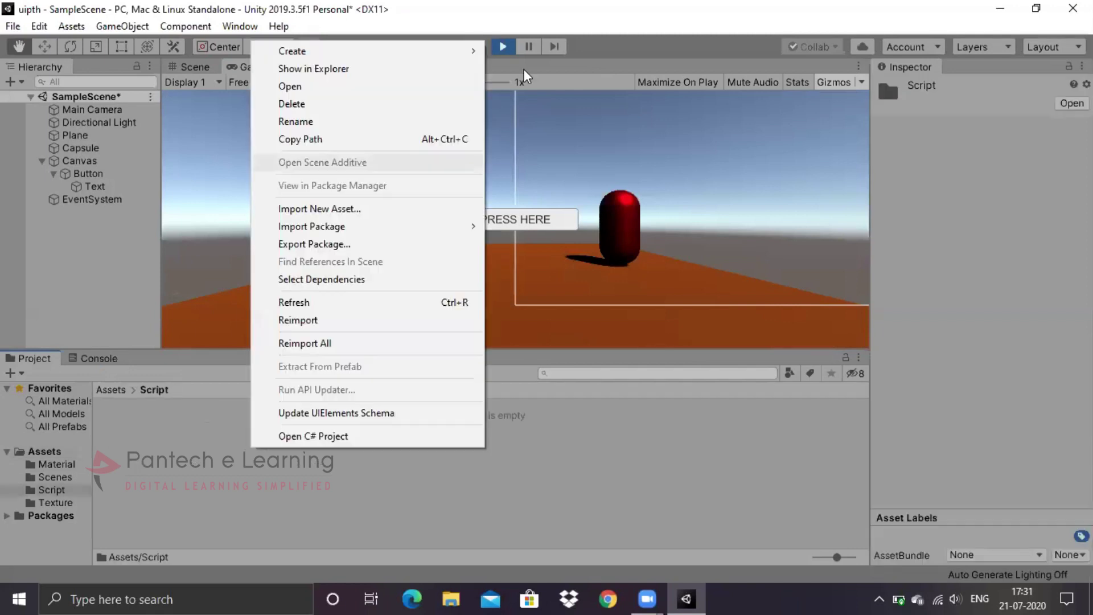
{"action": "mouse_move", "coordinate": [292, 51]}
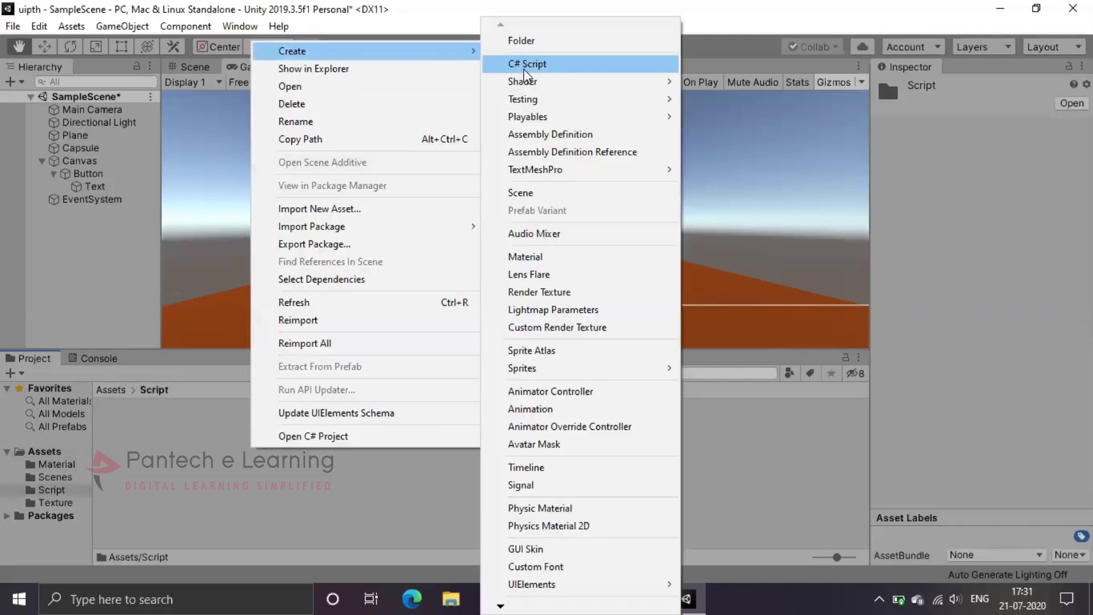
{"action": "left_click", "coordinate": [524, 65]}
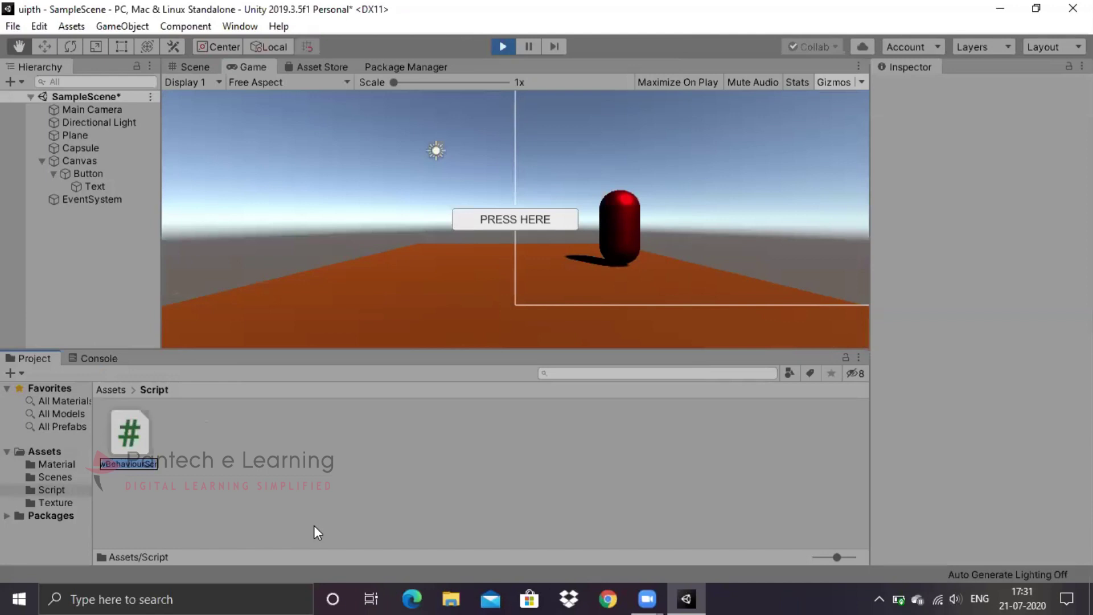
{"action": "key", "text": "BackSpace"}
{"action": "type", "text": "My"}
{"action": "type", "text": "ColorScript"}
{"action": "key", "text": "Return"}
{"action": "right_click", "coordinate": [239, 446]}
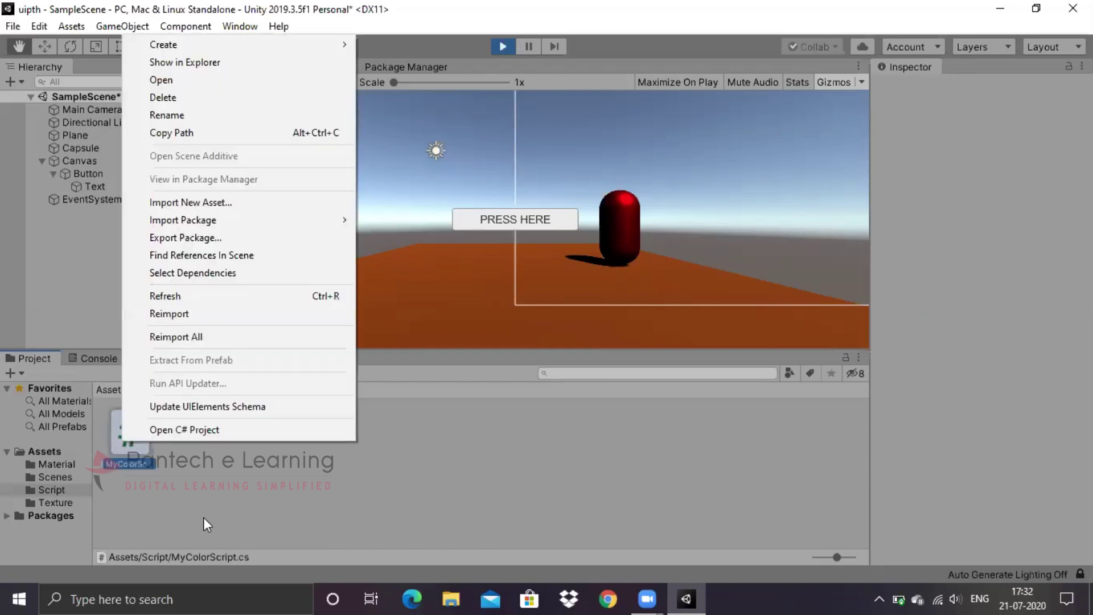
Step: Open the scripts project in Visual Studio and write the public GameObject plane field
{"action": "left_click", "coordinate": [125, 436]}
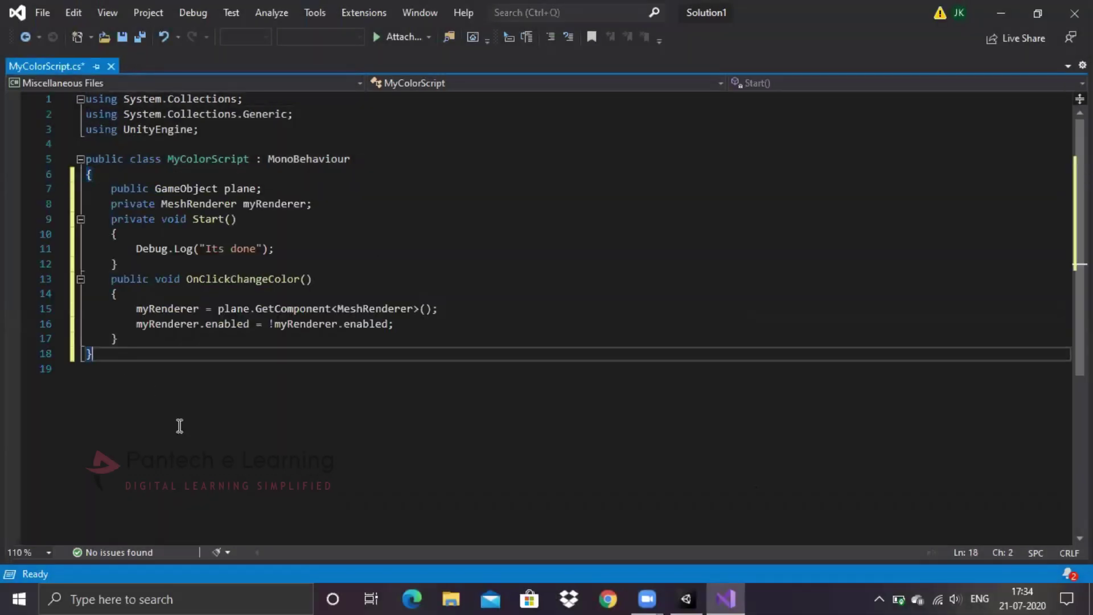
{"action": "left_click", "coordinate": [379, 248]}
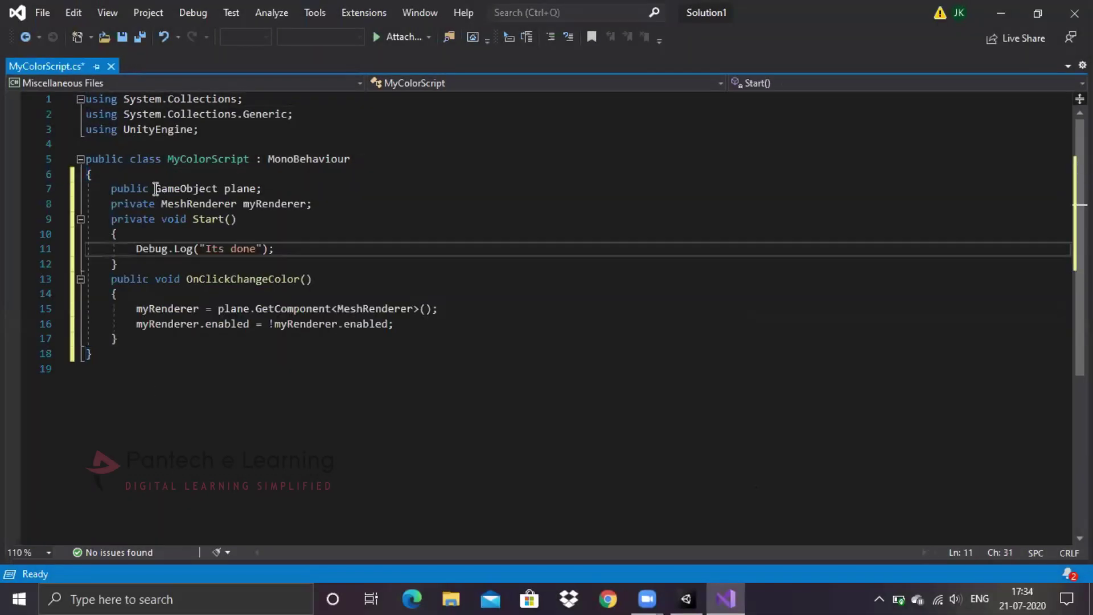
{"action": "left_click", "coordinate": [211, 188]}
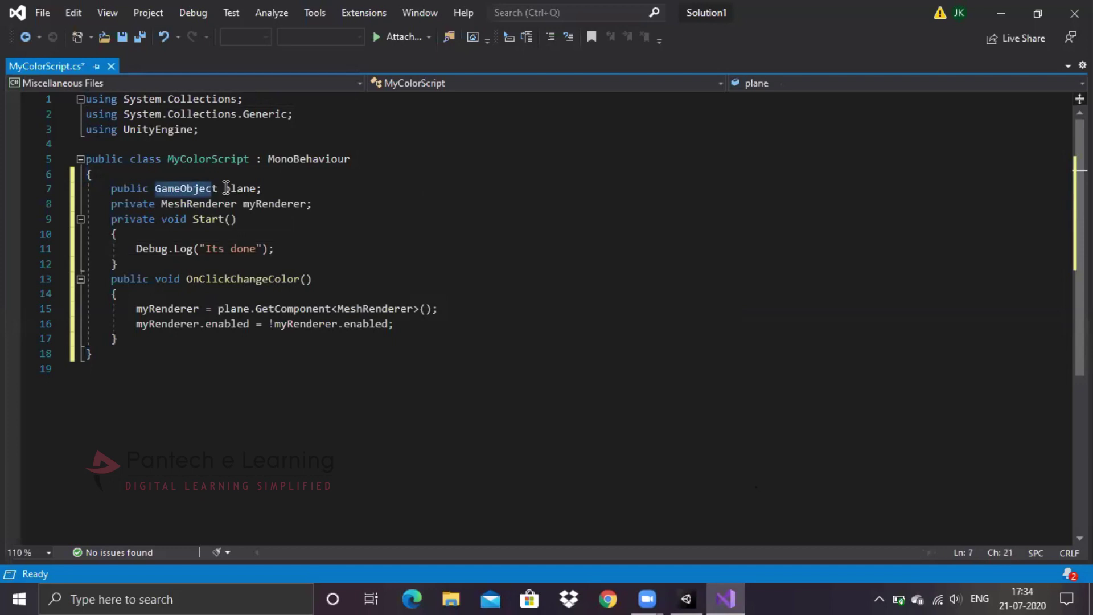
{"action": "left_click", "coordinate": [258, 188]}
{"action": "key", "text": "Right"}
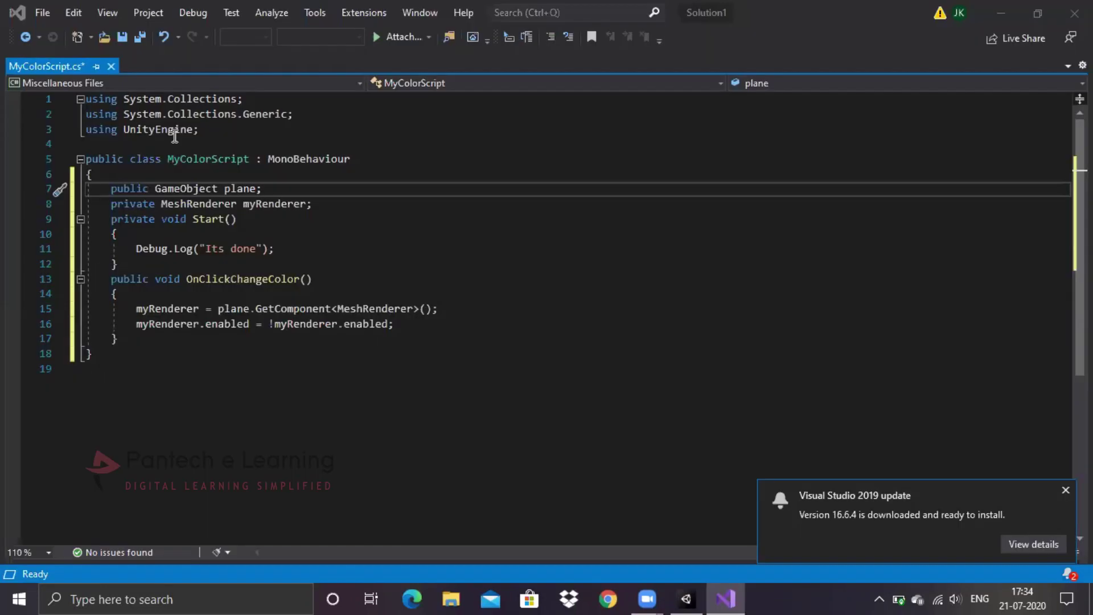
Step: Add the MeshRenderer field and a Start method that logs 'Its done' with Debug.Log
{"action": "left_click", "coordinate": [207, 130]}
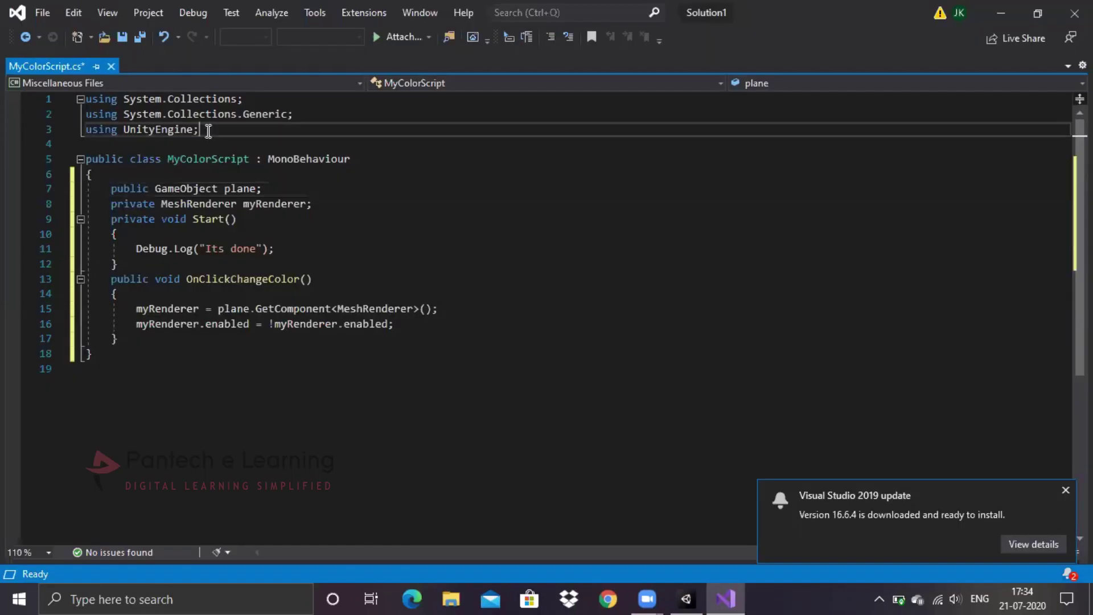
{"action": "key", "text": "shift+Up"}
{"action": "key", "text": "shift+Up"}
{"action": "key", "text": "shift+Home"}
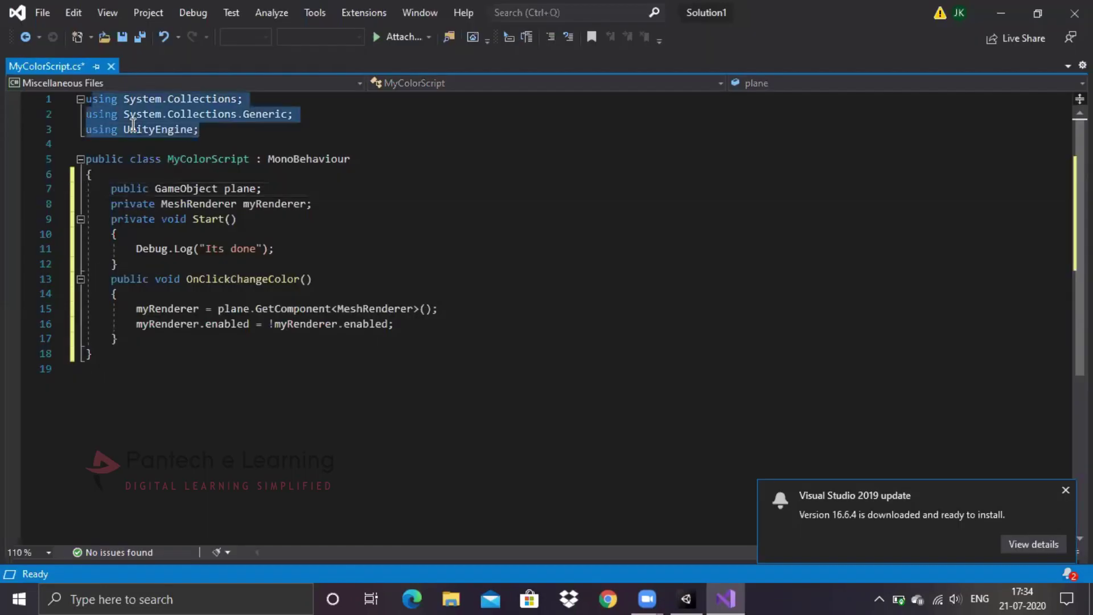
{"action": "left_click", "coordinate": [133, 125]}
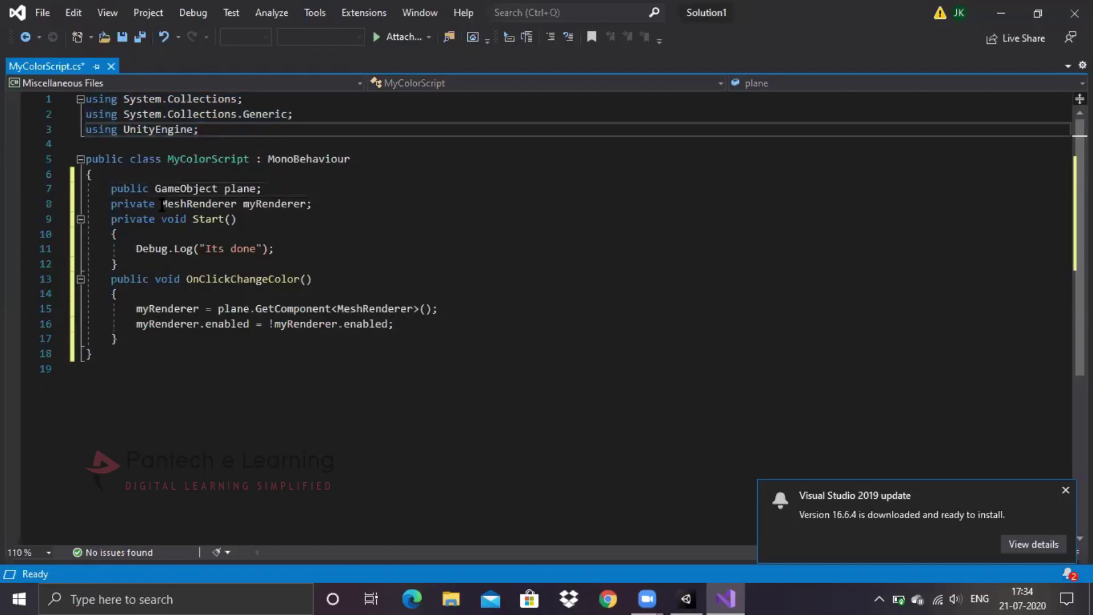
{"action": "double_click", "coordinate": [238, 204]}
{"action": "left_click", "coordinate": [293, 200]}
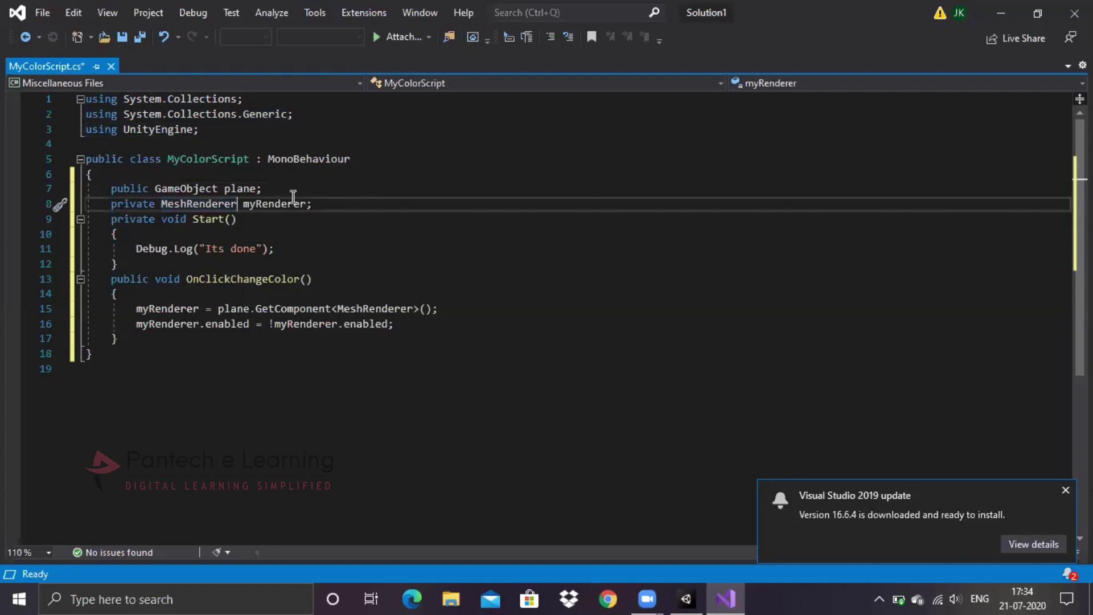
{"action": "left_click", "coordinate": [345, 209]}
{"action": "left_click_drag", "start_coordinate": [286, 254], "coordinate": [112, 239]}
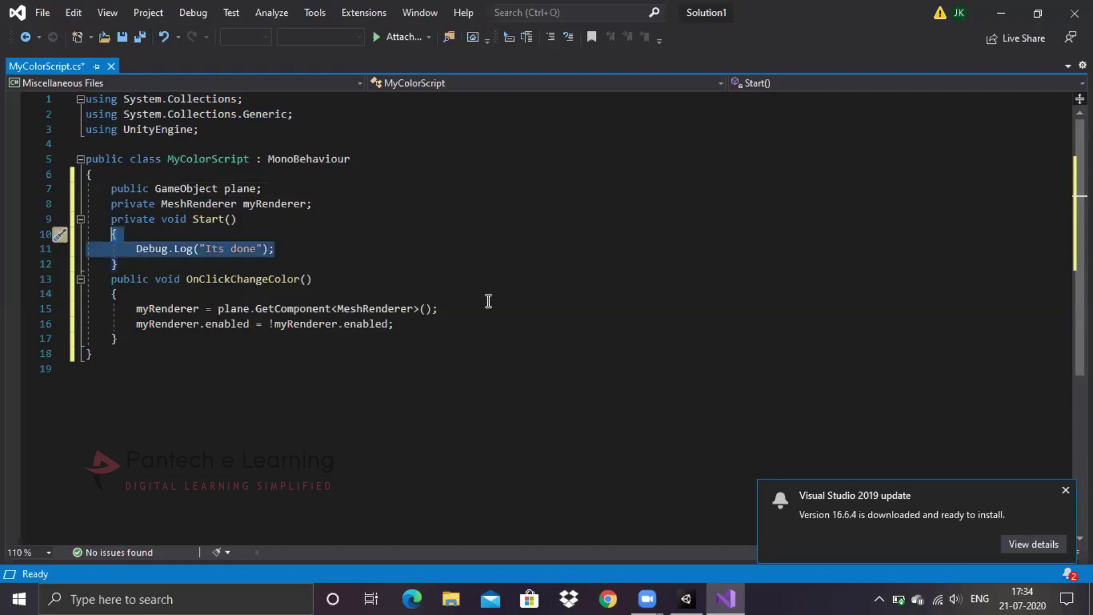
{"action": "left_click", "coordinate": [360, 265]}
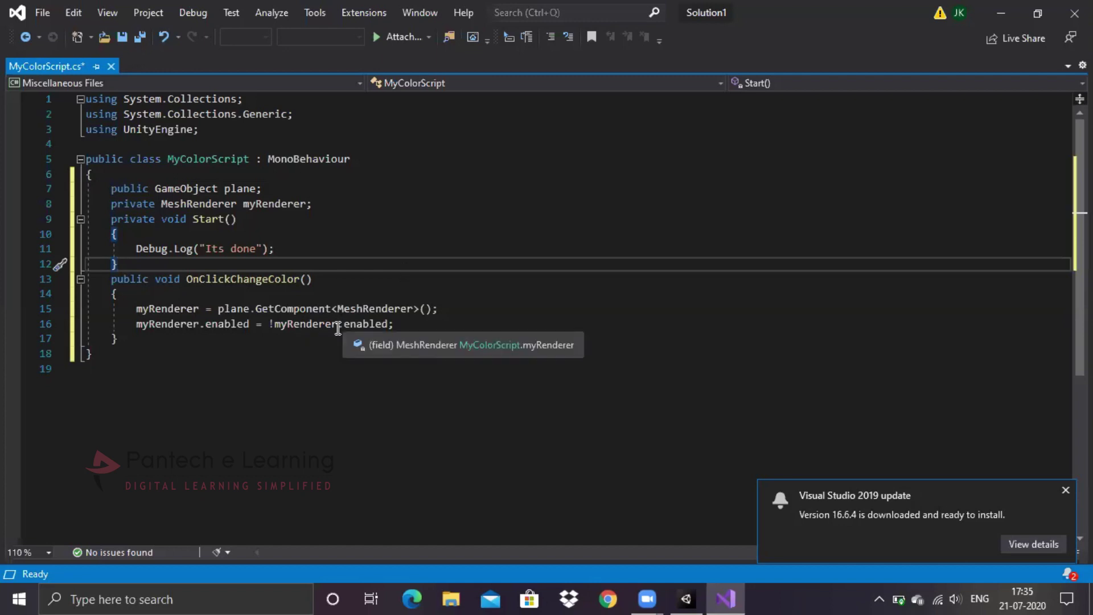
Step: Save MyColorScript.cs, review its code, and return to the Unity editor
{"action": "left_click", "coordinate": [395, 416]}
{"action": "key", "text": "ctrl+s"}
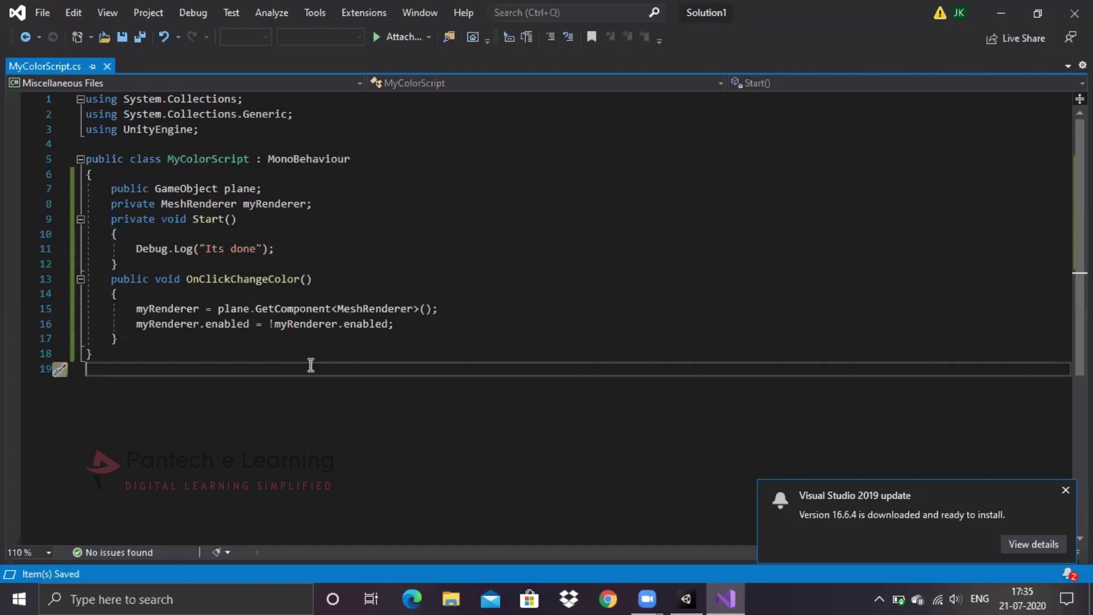
{"action": "left_click", "coordinate": [150, 190]}
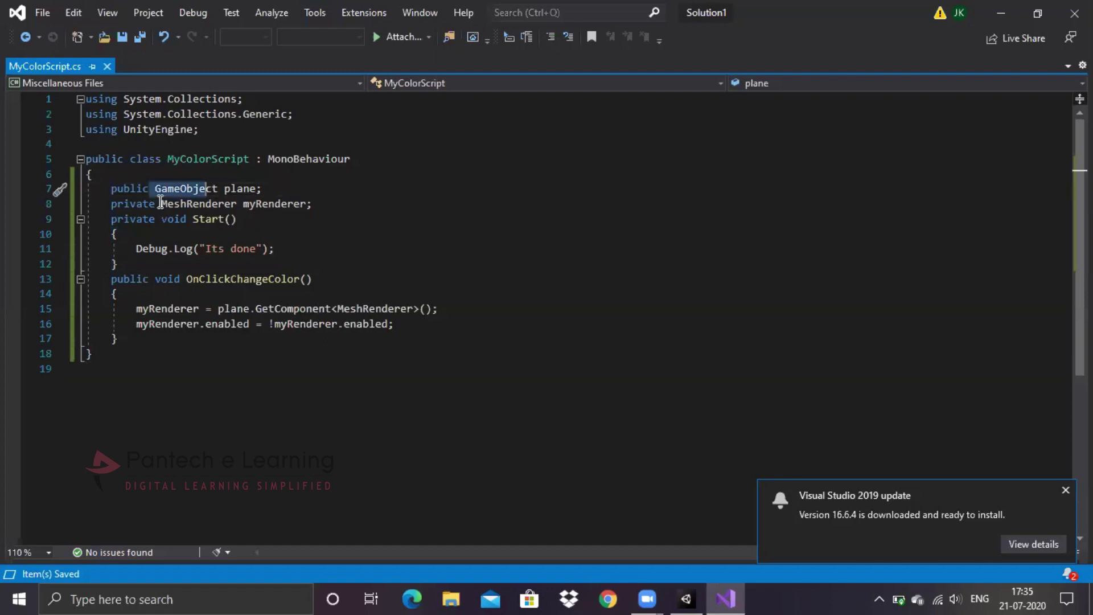
{"action": "left_click_drag", "start_coordinate": [228, 204], "coordinate": [161, 205]}
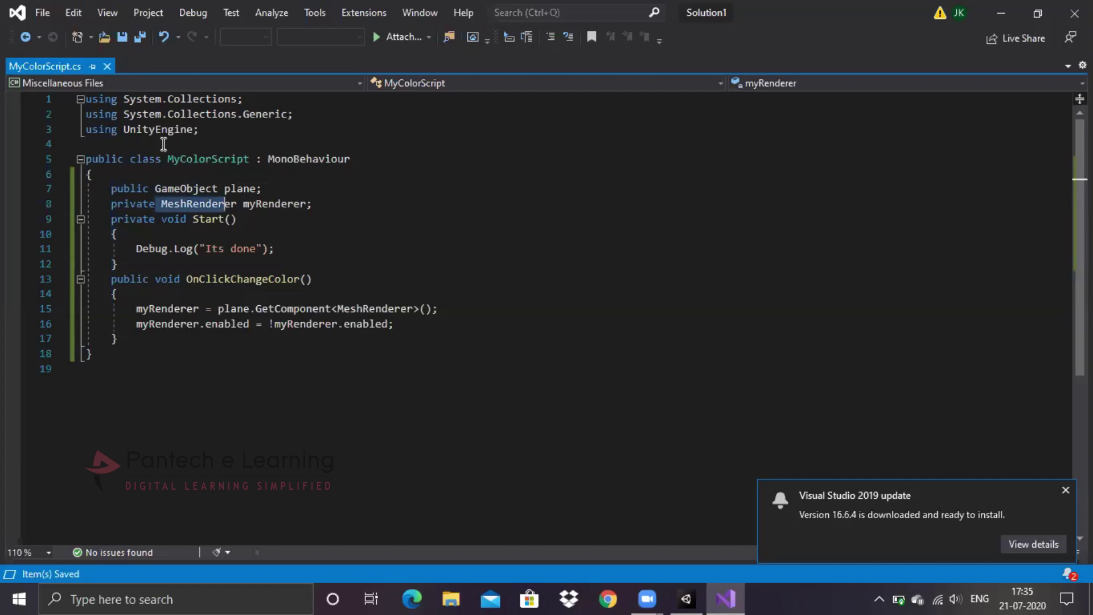
{"action": "double_click", "coordinate": [229, 114]}
{"action": "left_click", "coordinate": [410, 339]}
{"action": "left_click", "coordinate": [330, 415]}
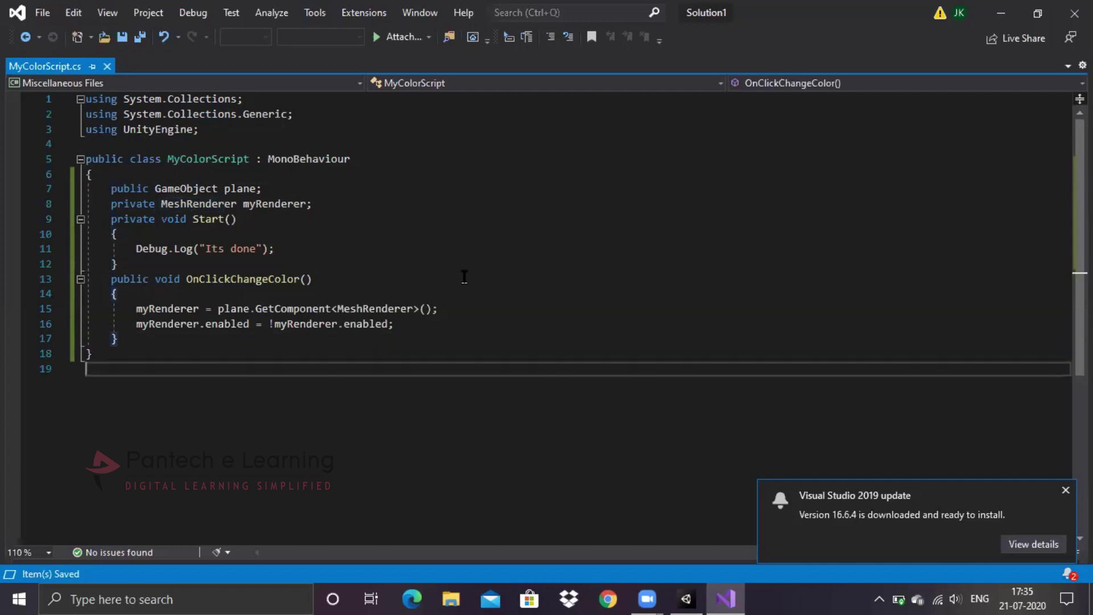
{"action": "left_click", "coordinate": [534, 352]}
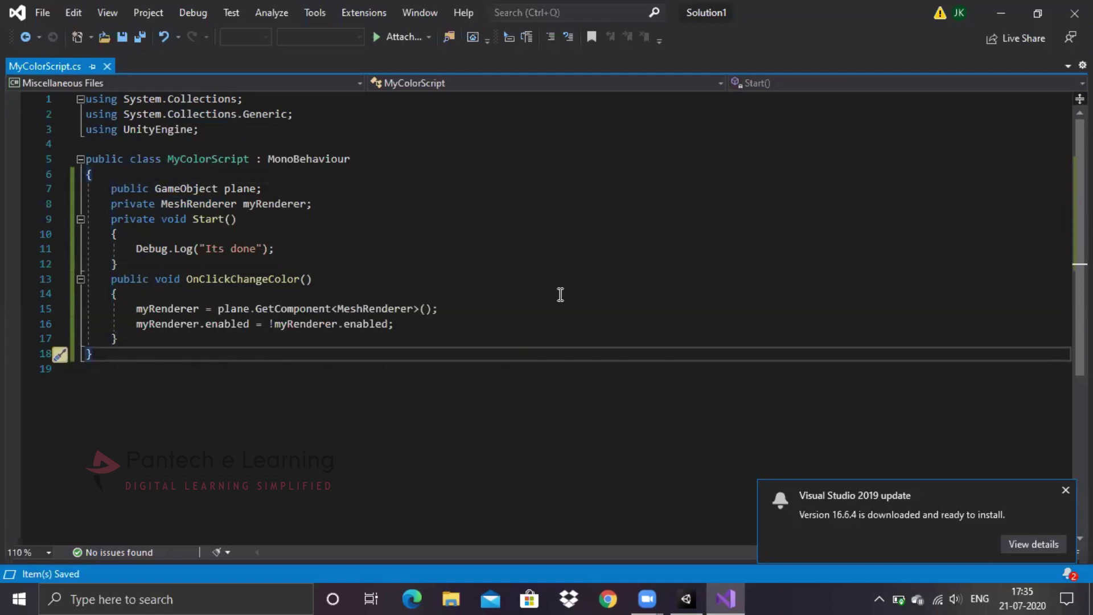
{"action": "left_click", "coordinate": [685, 599]}
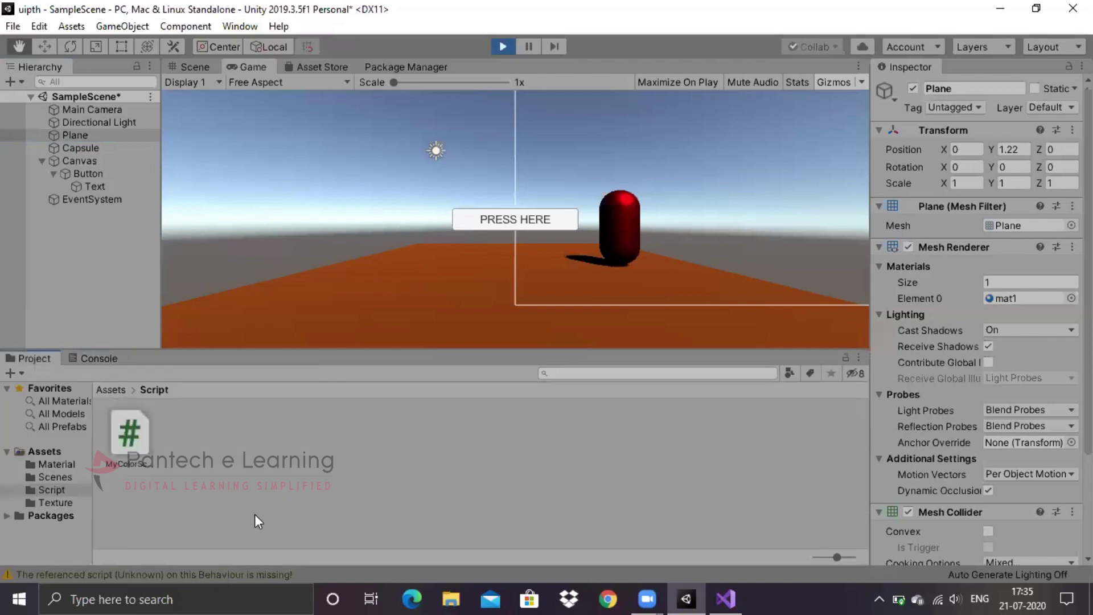
Step: Drag MyColorScript onto Plane in the Hierarchy and assign Plane to its Plane field
{"action": "left_click", "coordinate": [101, 136]}
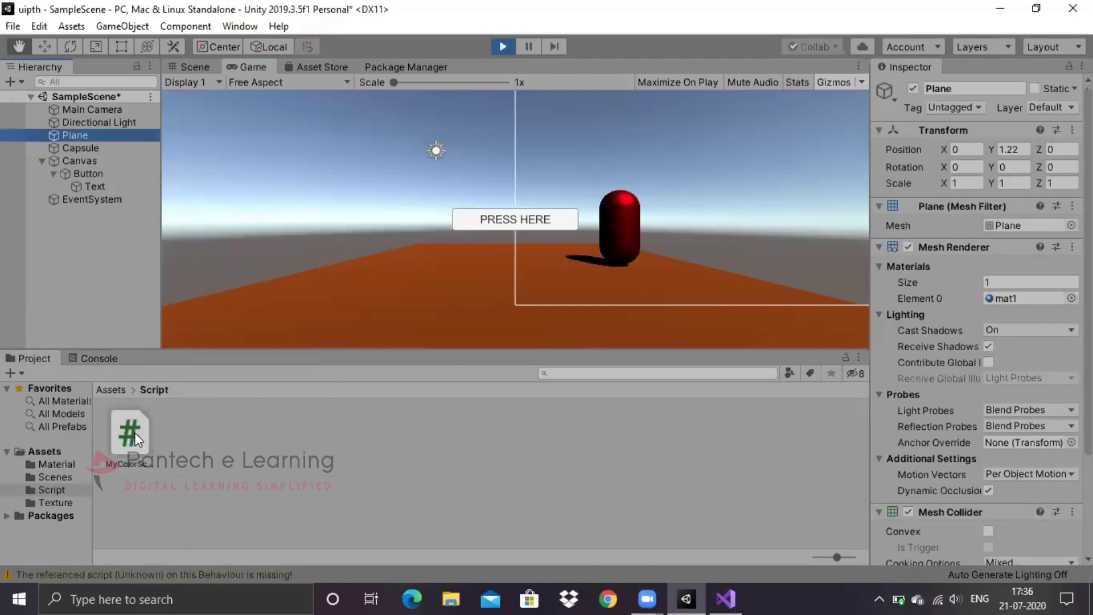
{"action": "mouse_move", "coordinate": [134, 432]}
{"action": "left_mouse_down"}
{"action": "mouse_move", "coordinate": [784, 346]}
{"action": "mouse_move", "coordinate": [974, 266]}
{"action": "left_mouse_up"}
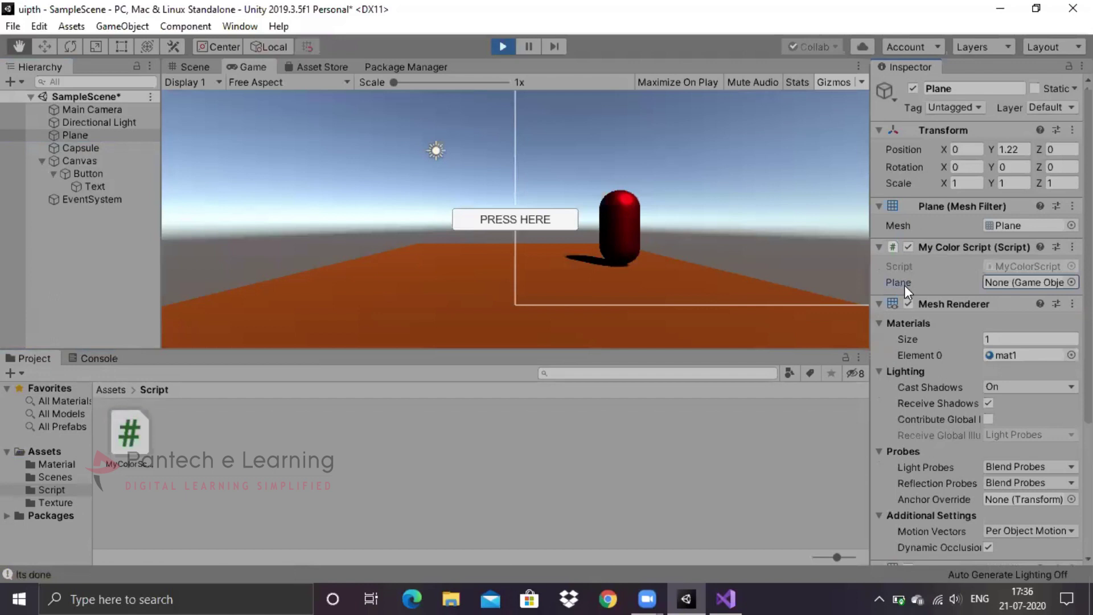
{"action": "key", "text": "Return"}
{"action": "double_click", "coordinate": [44, 157]}
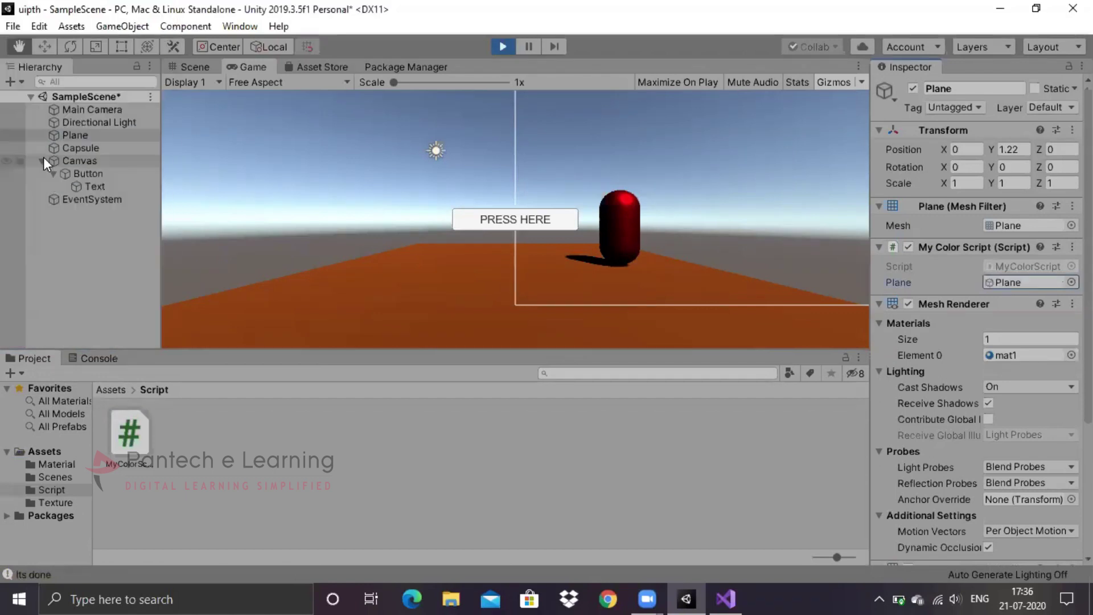
{"action": "left_click", "coordinate": [620, 419]}
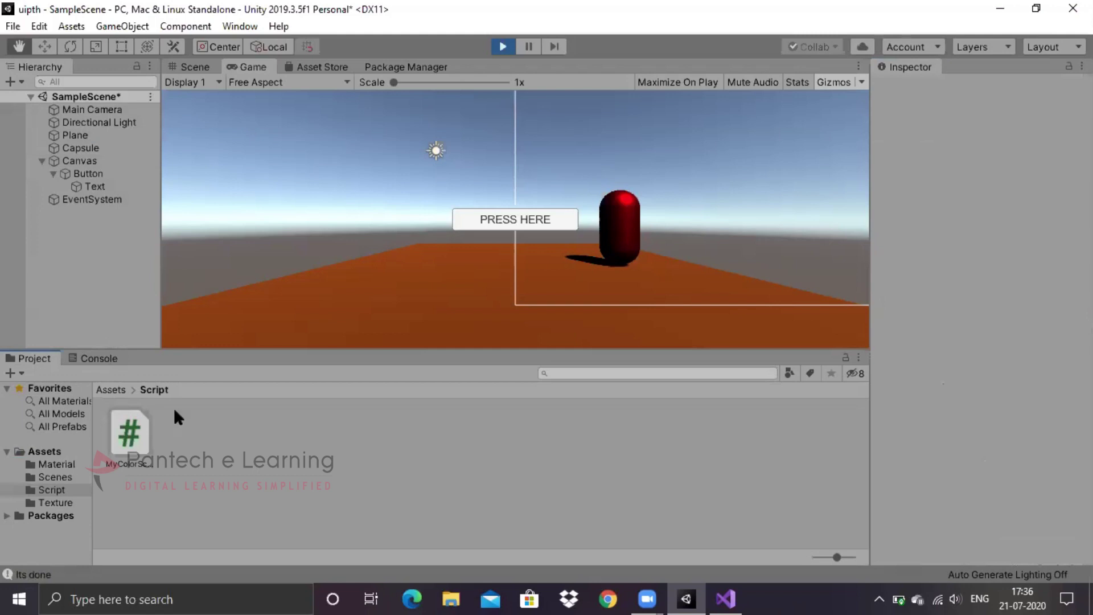
Step: Add one Runtime Only On Click entry to the Button, leaving its target empty
{"action": "left_click", "coordinate": [75, 174]}
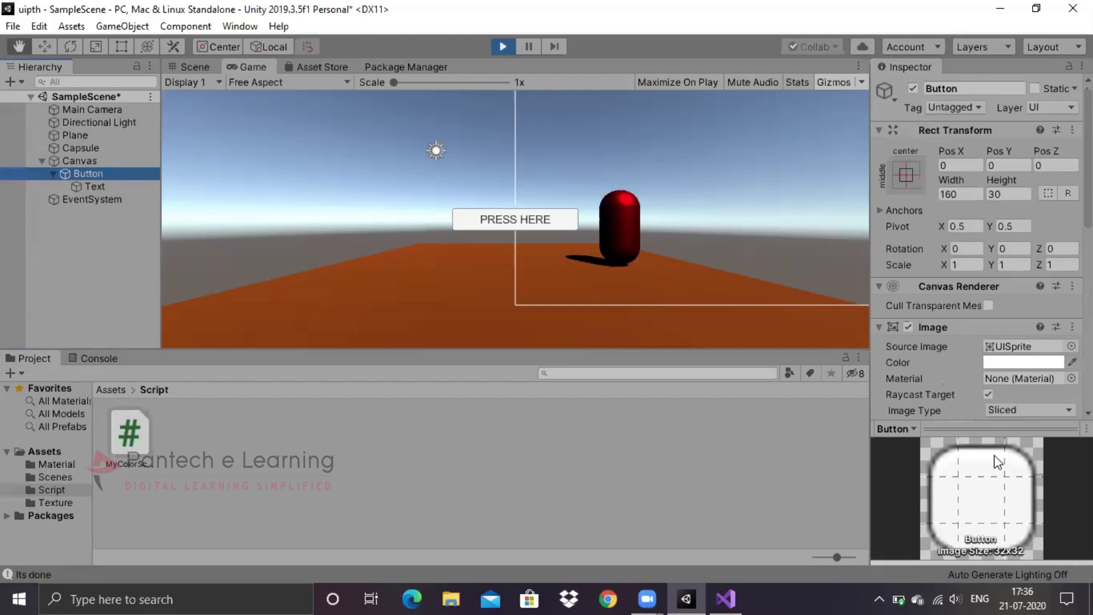
{"action": "scroll", "coordinate": [982, 256], "scroll_direction": "down", "scroll_amount": 5}
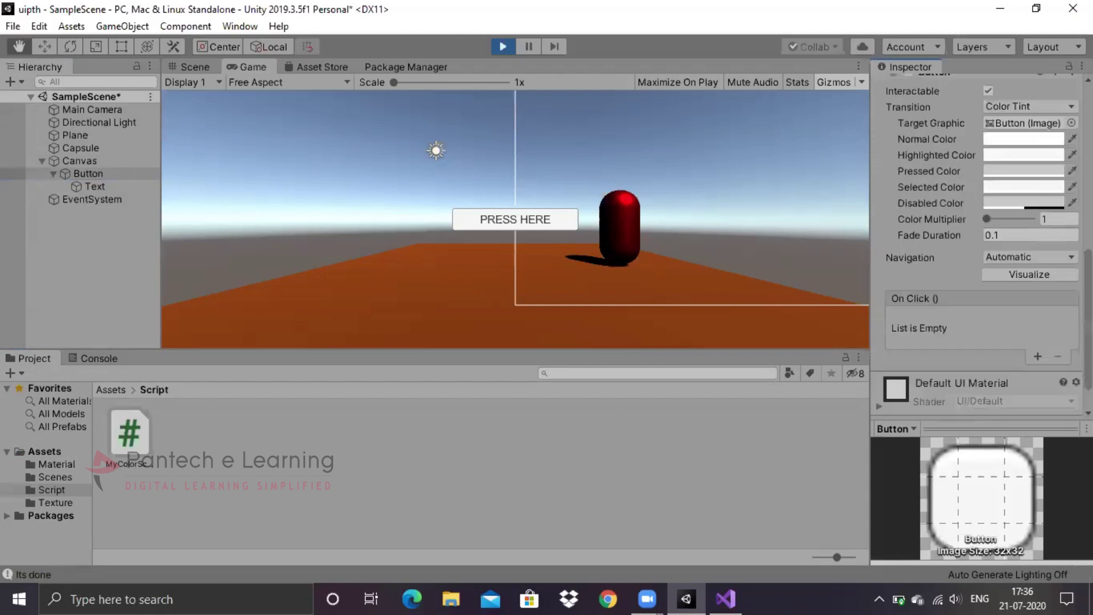
{"action": "scroll", "coordinate": [930, 263], "scroll_direction": "down", "scroll_amount": 2}
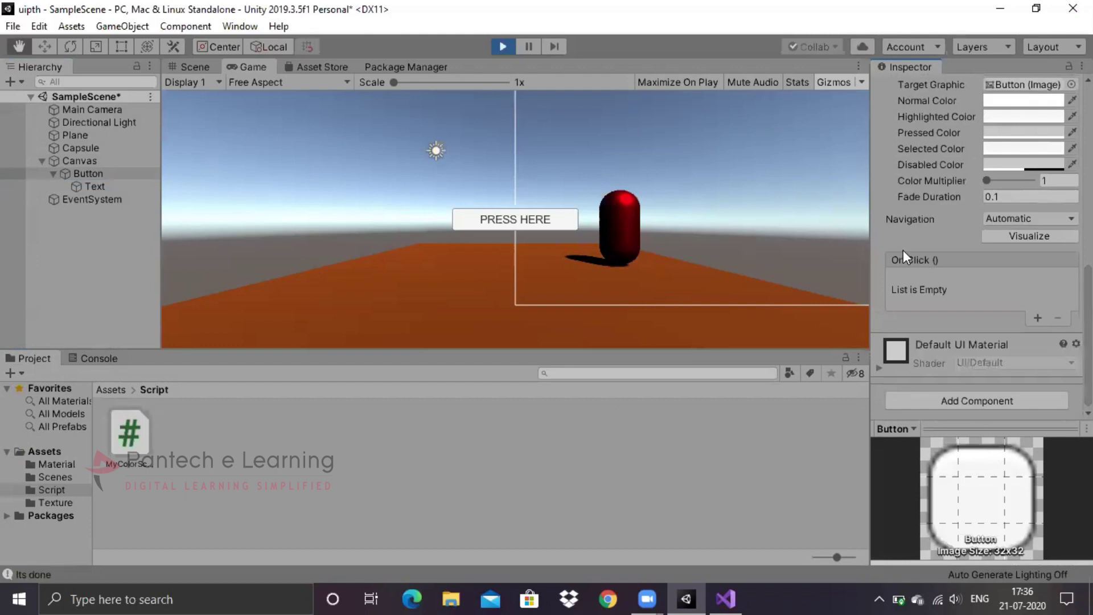
{"action": "left_click", "coordinate": [1037, 318]}
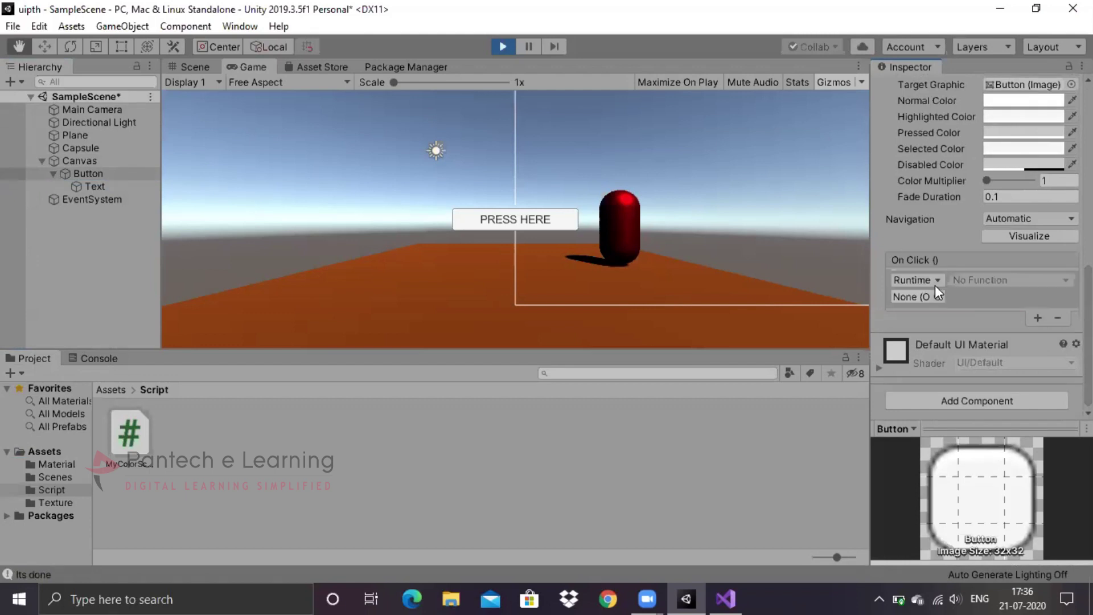
{"action": "left_click", "coordinate": [935, 283]}
{"action": "left_click", "coordinate": [946, 335]}
{"action": "left_click", "coordinate": [938, 297]}
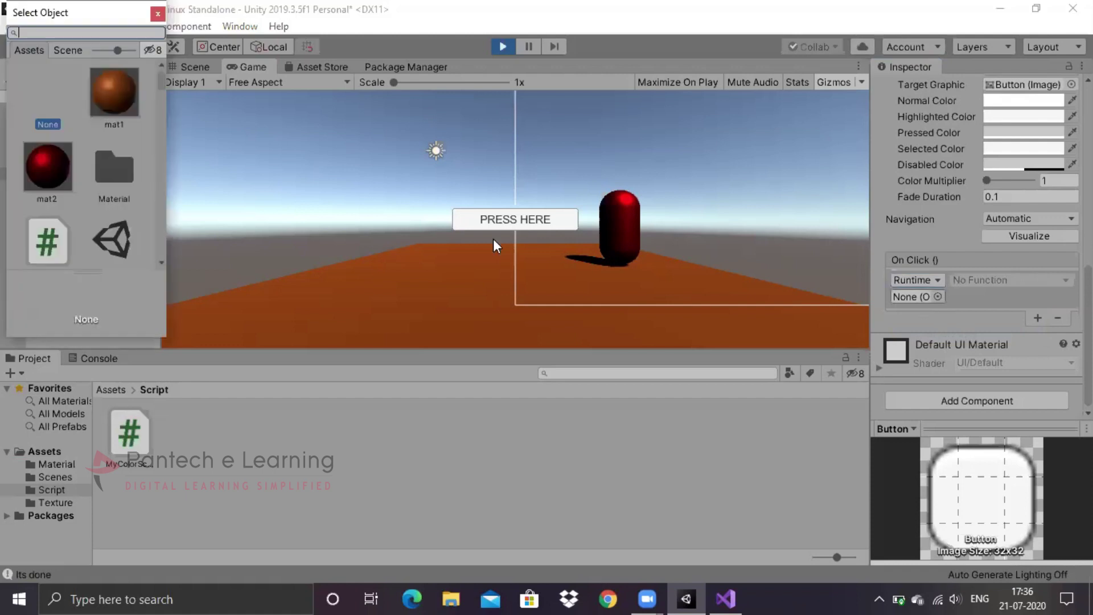
{"action": "scroll", "coordinate": [161, 84], "scroll_direction": "down", "scroll_amount": 1}
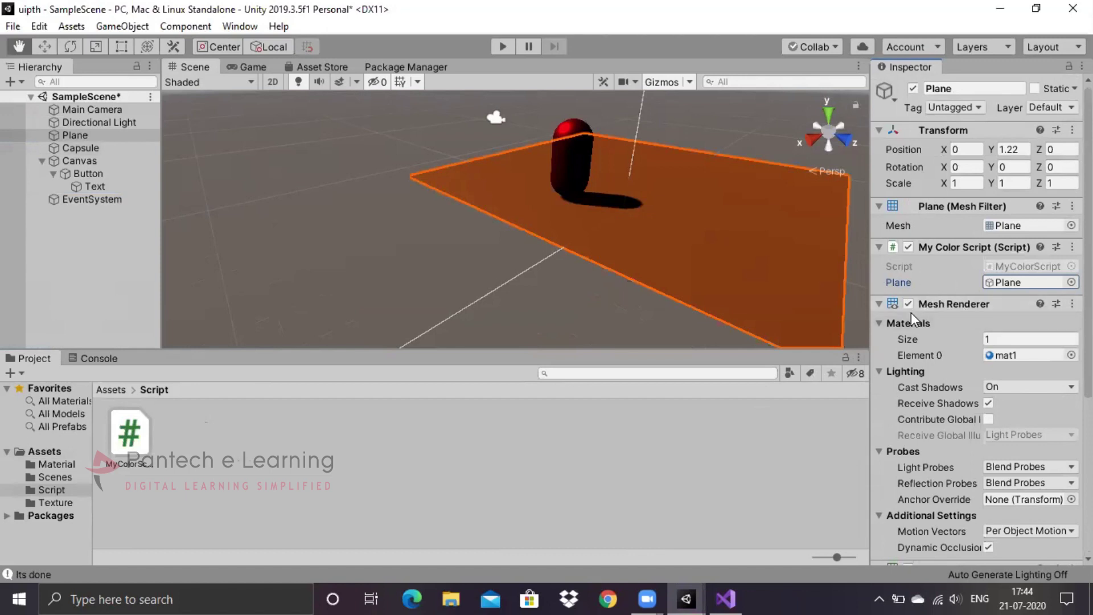
{"action": "left_click", "coordinate": [87, 173]}
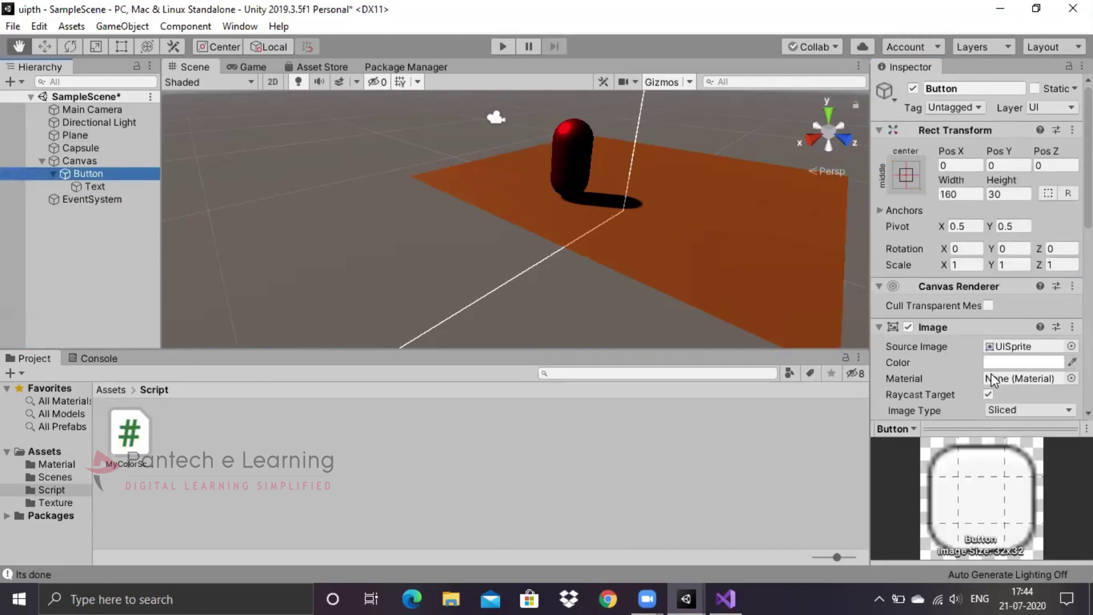
{"action": "scroll", "coordinate": [985, 363], "scroll_direction": "down", "scroll_amount": 3}
{"action": "scroll", "coordinate": [985, 363], "scroll_direction": "down", "scroll_amount": 5}
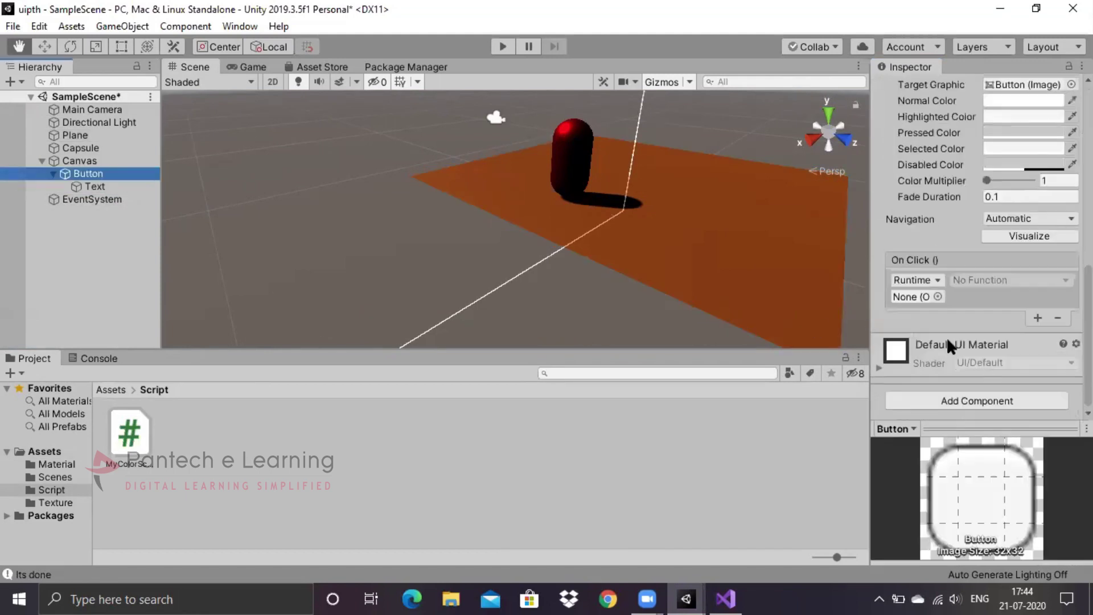
Step: Set the On Click target to Plane from the object picker's Scene tab
{"action": "left_click", "coordinate": [935, 295]}
{"action": "left_click", "coordinate": [939, 296]}
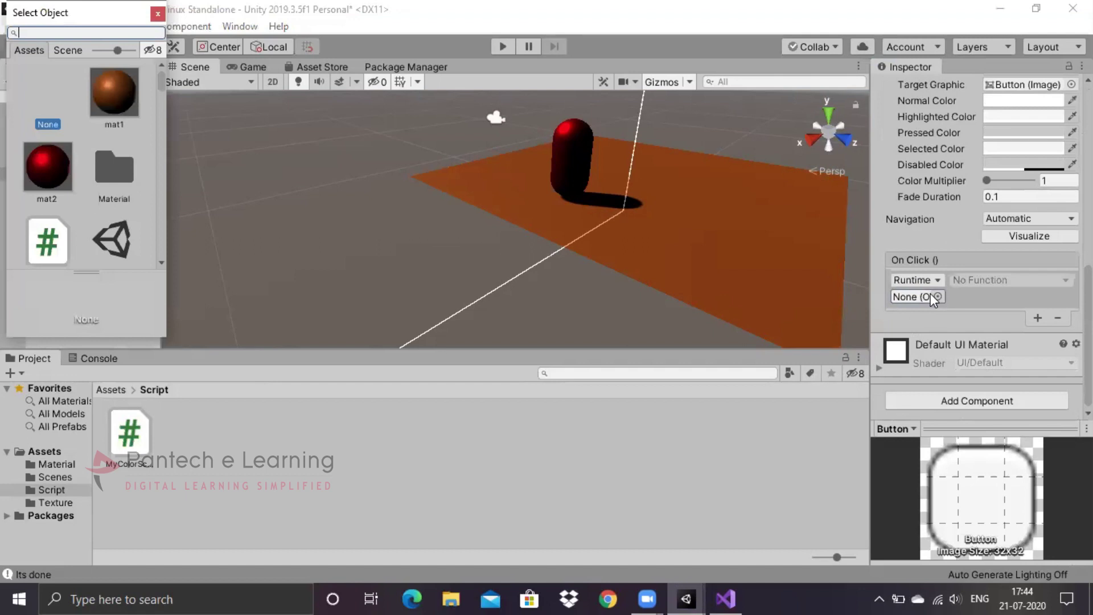
{"action": "scroll", "coordinate": [79, 253], "scroll_direction": "down", "scroll_amount": 1}
{"action": "scroll", "coordinate": [79, 247], "scroll_direction": "down", "scroll_amount": 2}
{"action": "scroll", "coordinate": [78, 248], "scroll_direction": "down", "scroll_amount": 1}
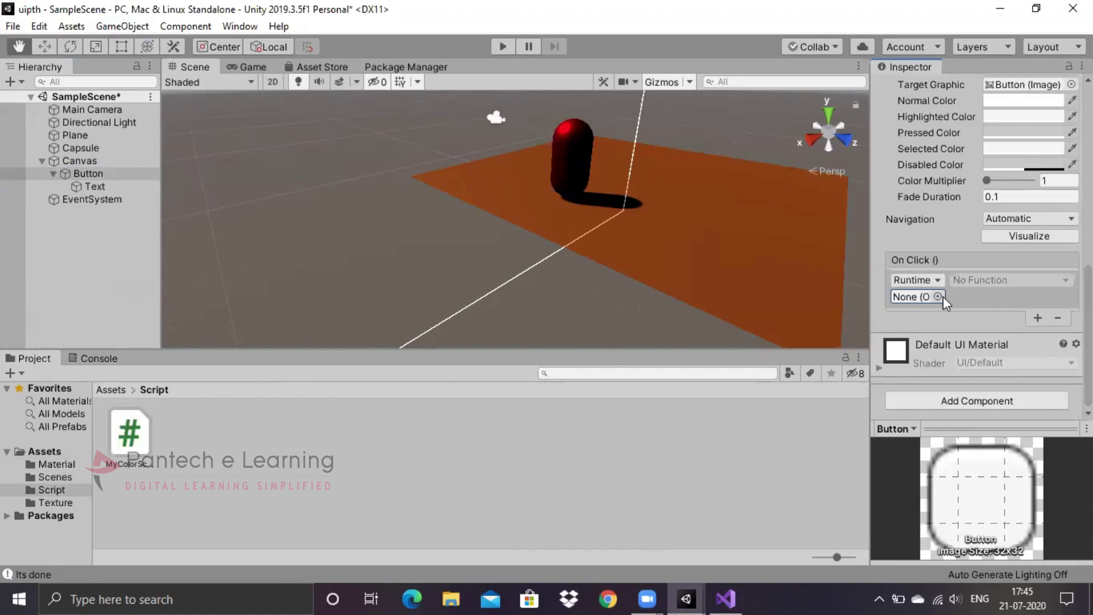
{"action": "left_click", "coordinate": [938, 297]}
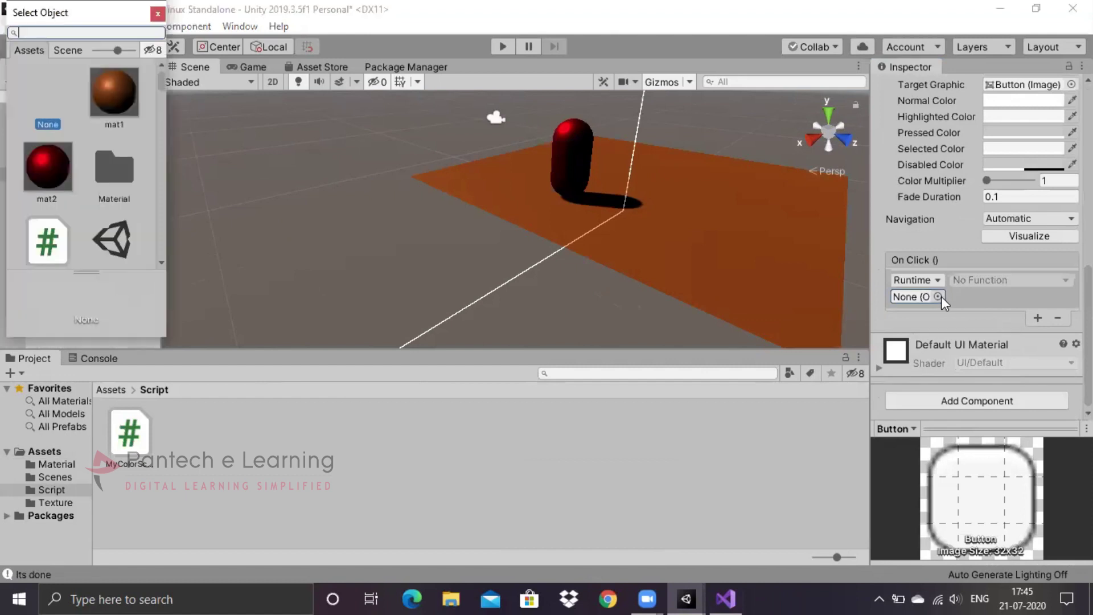
{"action": "left_click", "coordinate": [68, 49]}
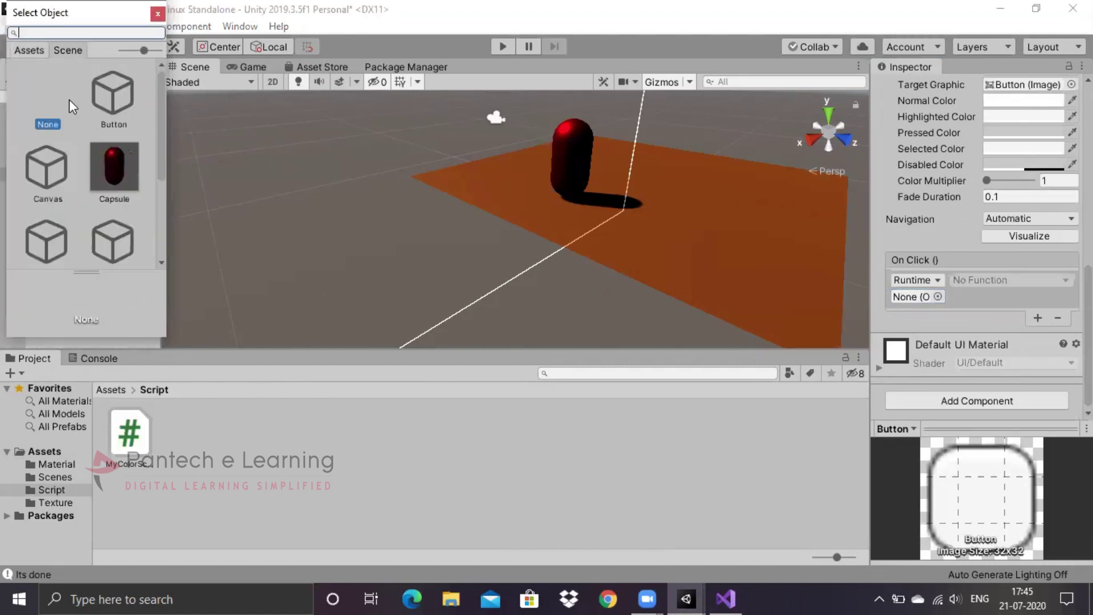
{"action": "scroll", "coordinate": [90, 207], "scroll_direction": "down", "scroll_amount": 2}
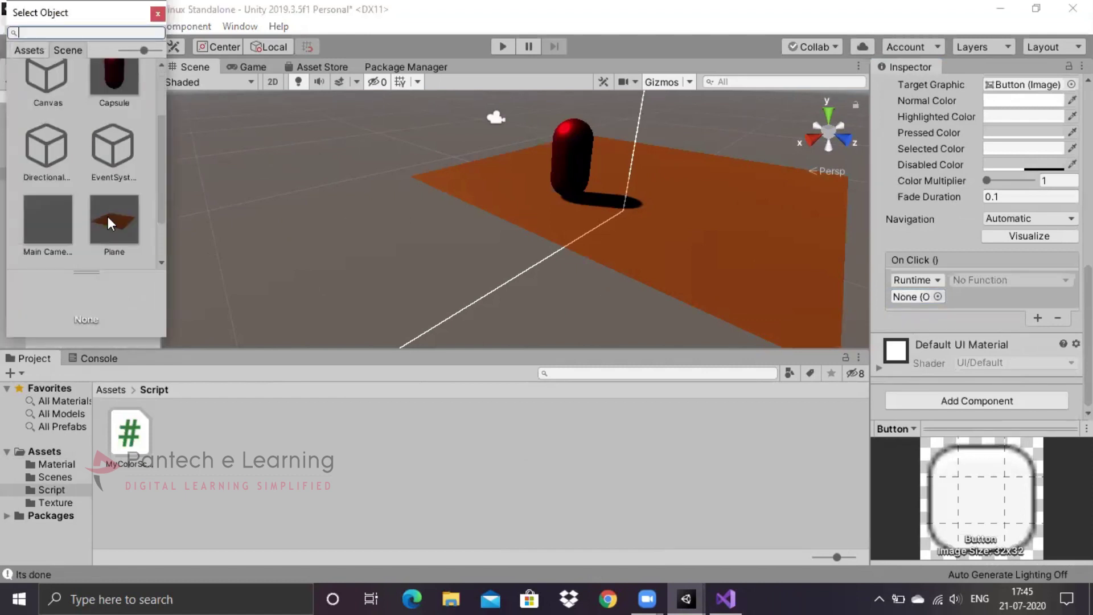
{"action": "double_click", "coordinate": [107, 215]}
Step: Choose MyColorScript > OnClickChangeColor() as the function the event calls
{"action": "left_click", "coordinate": [981, 279]}
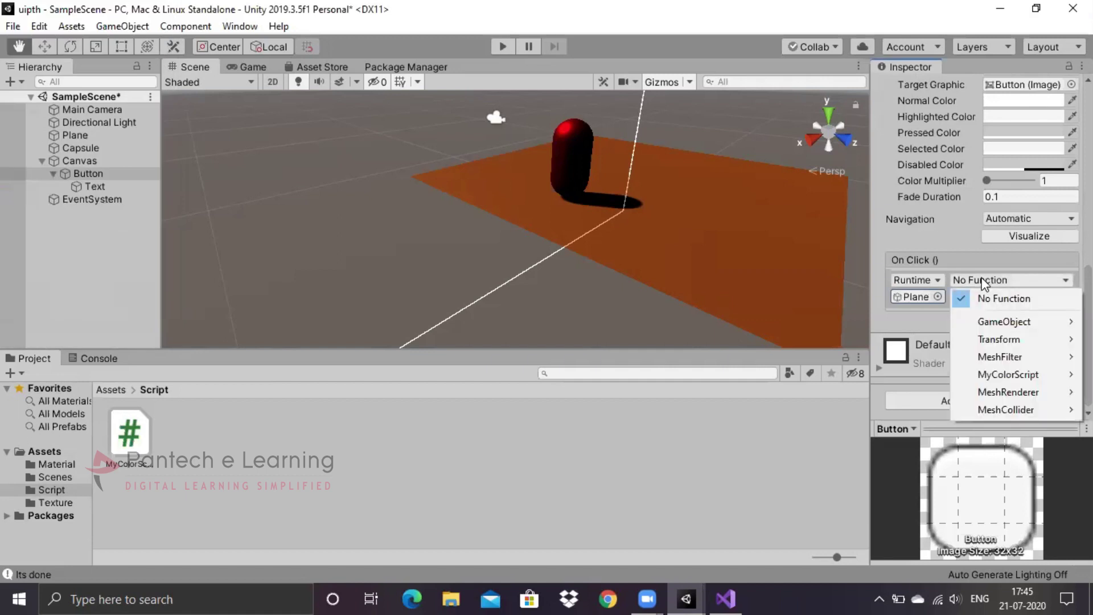
{"action": "mouse_move", "coordinate": [1008, 374]}
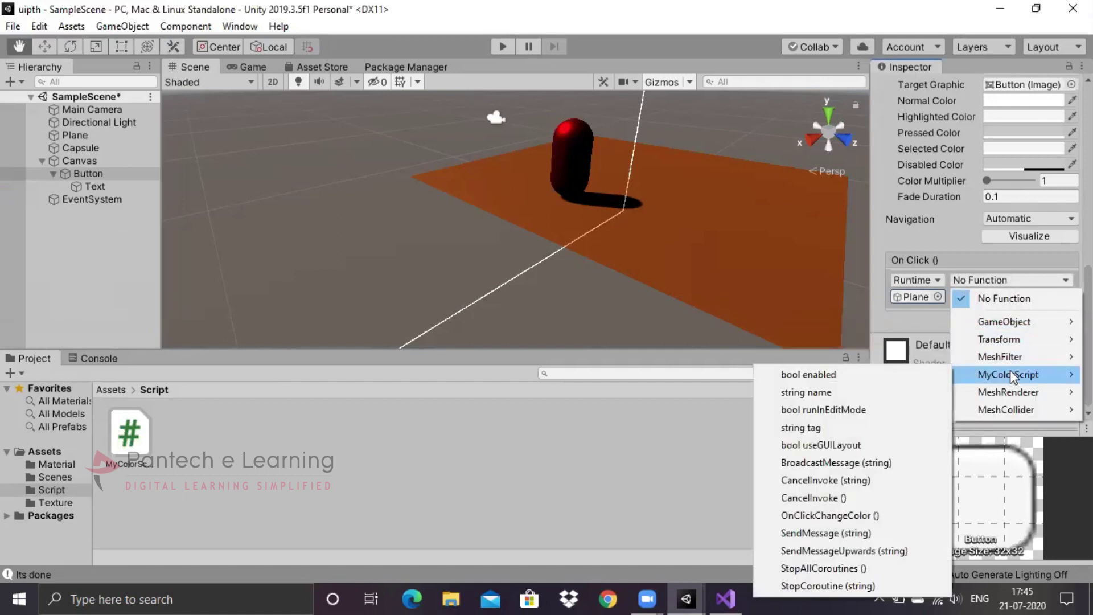
{"action": "left_click", "coordinate": [875, 512]}
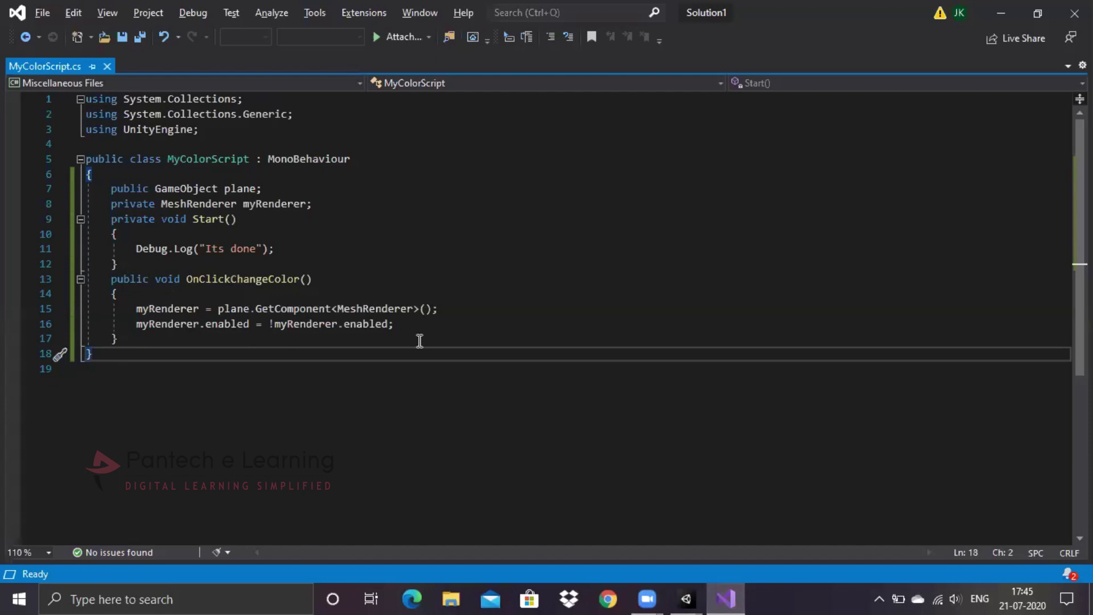
{"action": "left_click_drag", "start_coordinate": [276, 366], "coordinate": [66, 129]}
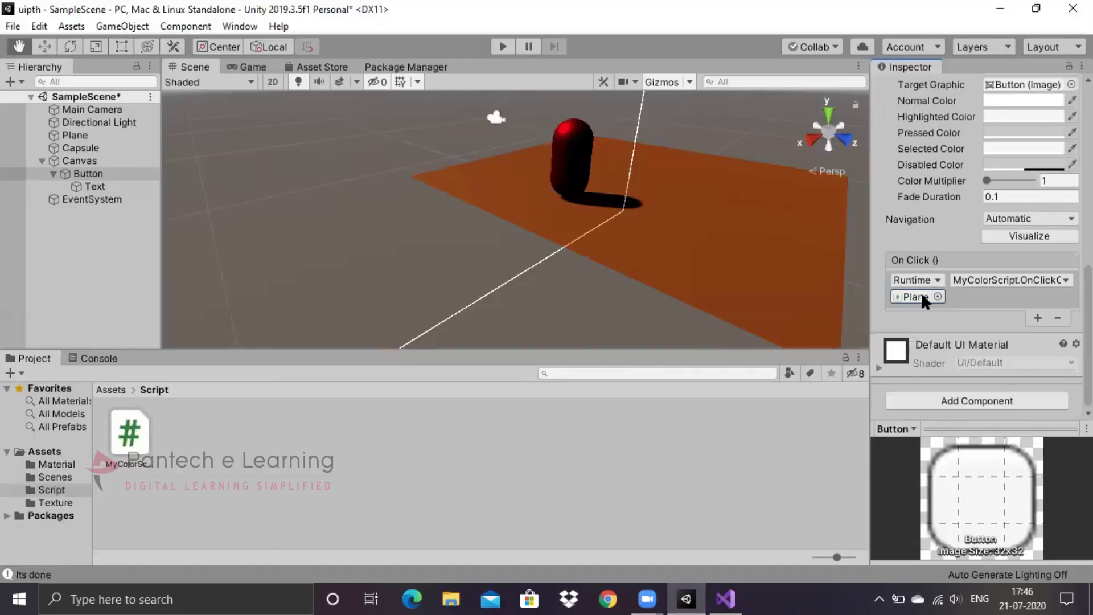
{"action": "left_click", "coordinate": [1049, 279]}
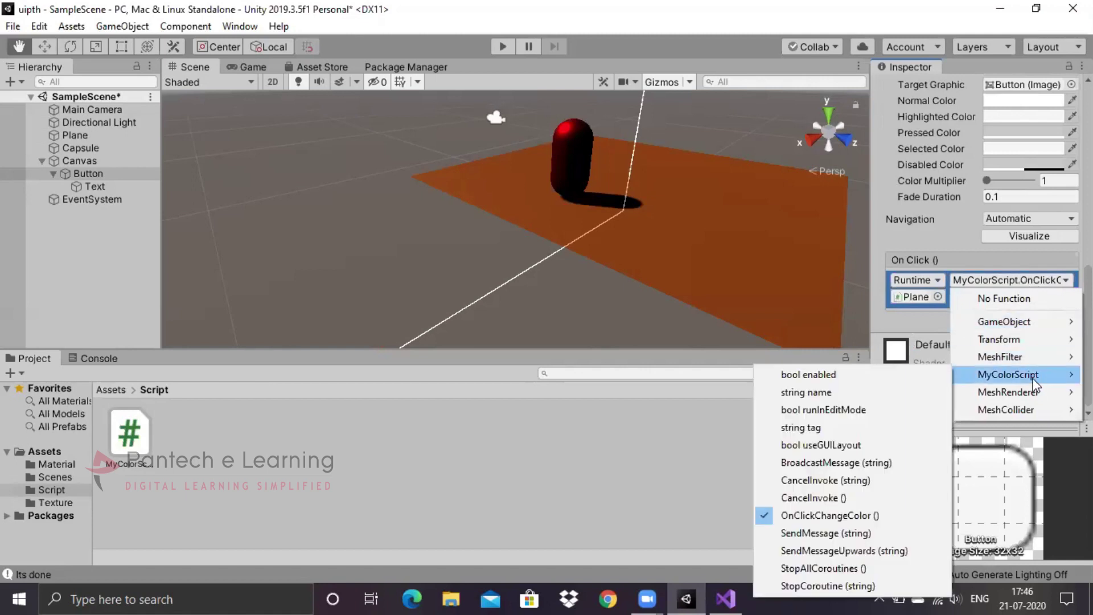
{"action": "mouse_move", "coordinate": [1008, 374]}
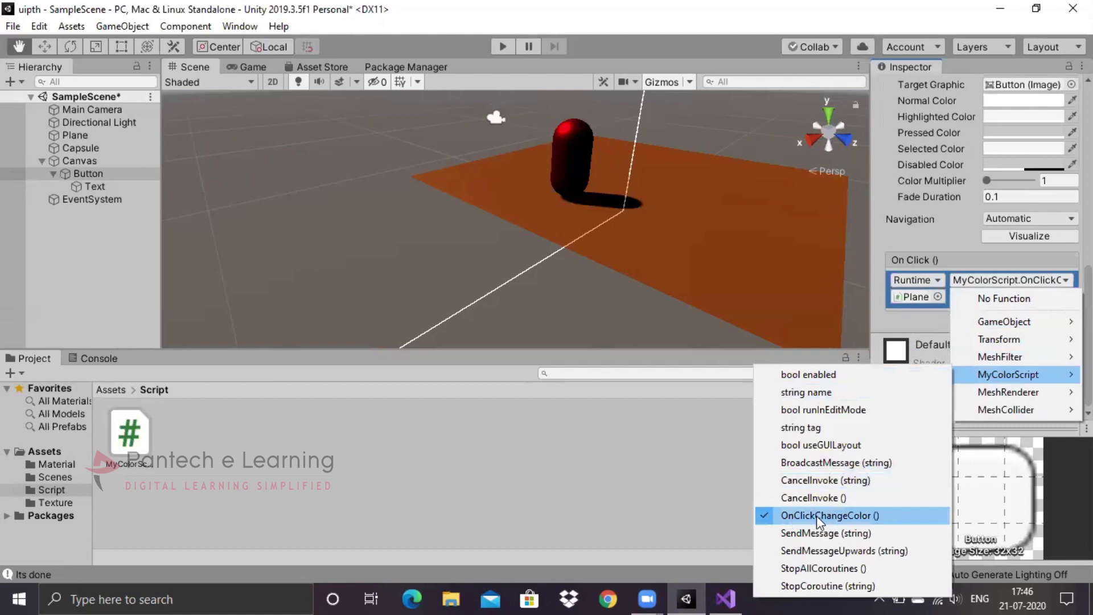
{"action": "left_click", "coordinate": [882, 518]}
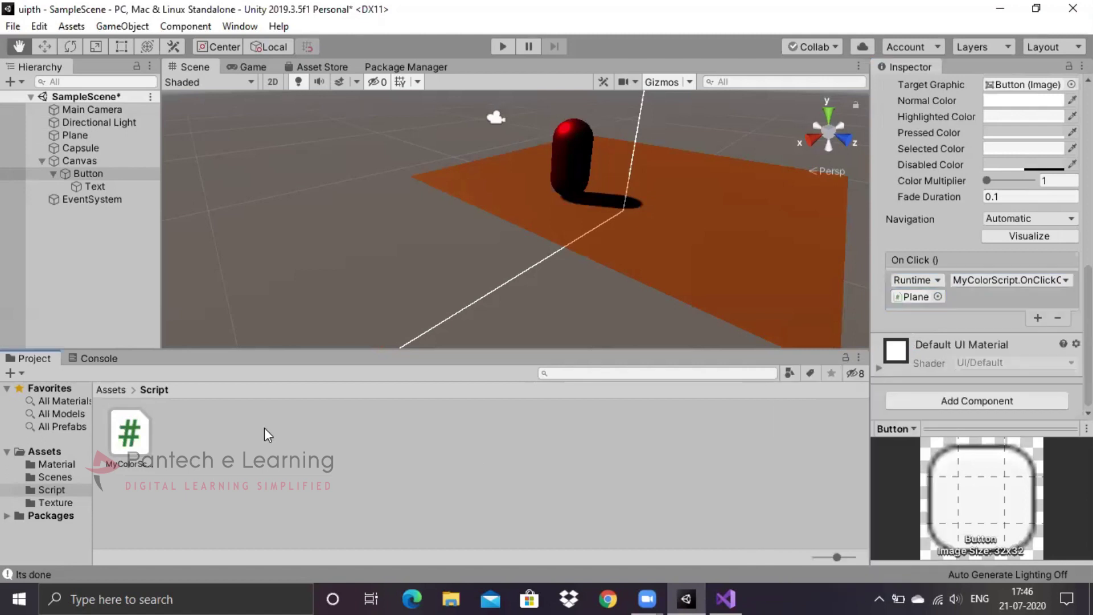
Step: Run the scene in the Game view, press PRESS HERE to restore the plane, then stop playing
{"action": "left_click", "coordinate": [356, 407]}
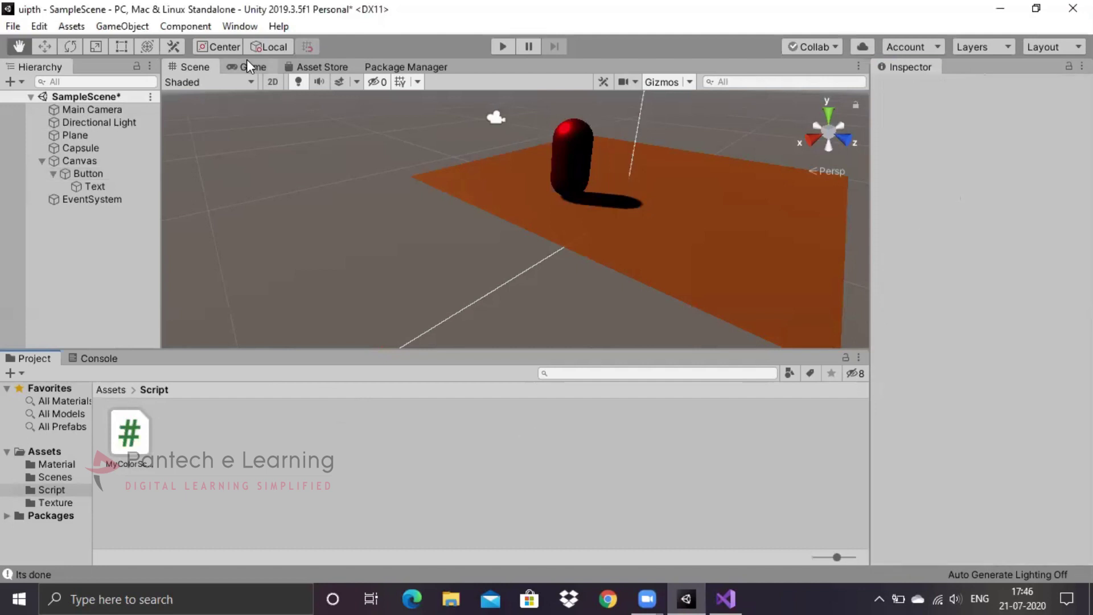
{"action": "left_click", "coordinate": [247, 65]}
{"action": "left_click", "coordinate": [503, 46]}
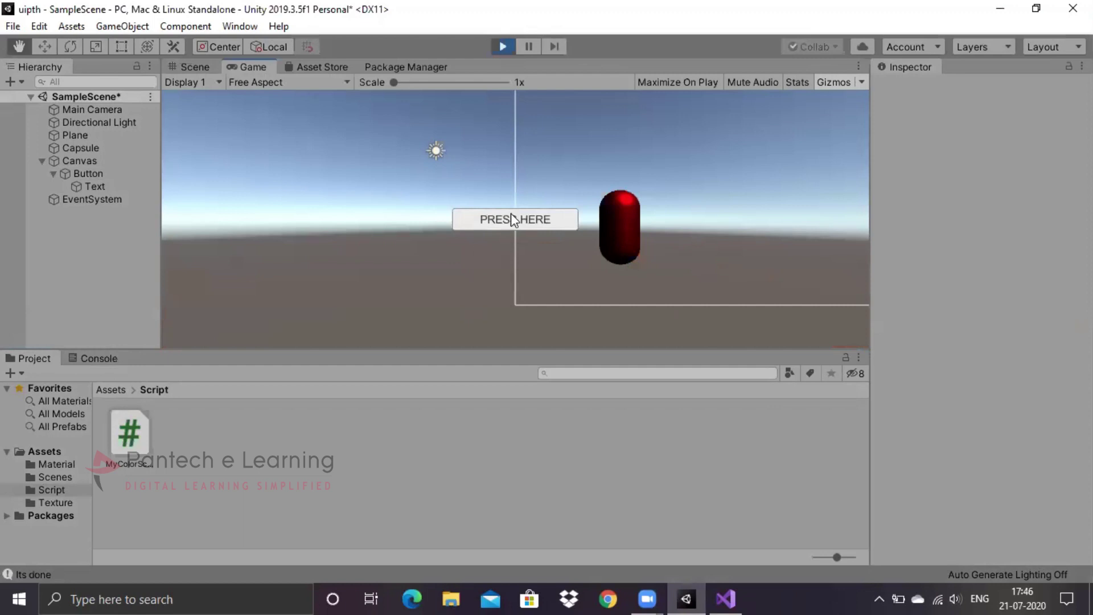
{"action": "left_click", "coordinate": [511, 215]}
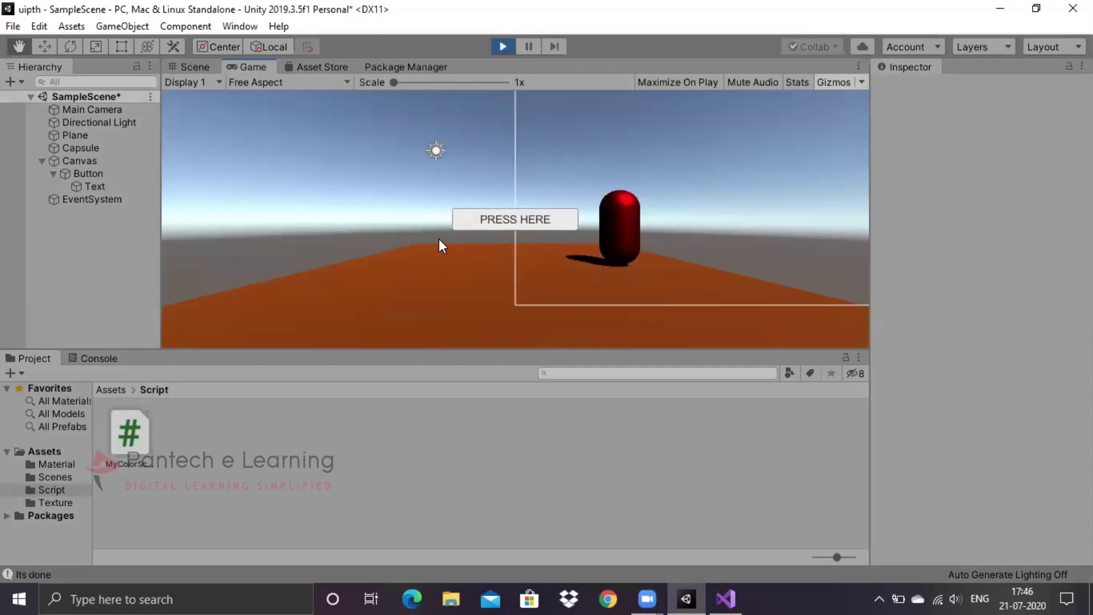
{"action": "left_click", "coordinate": [503, 47]}
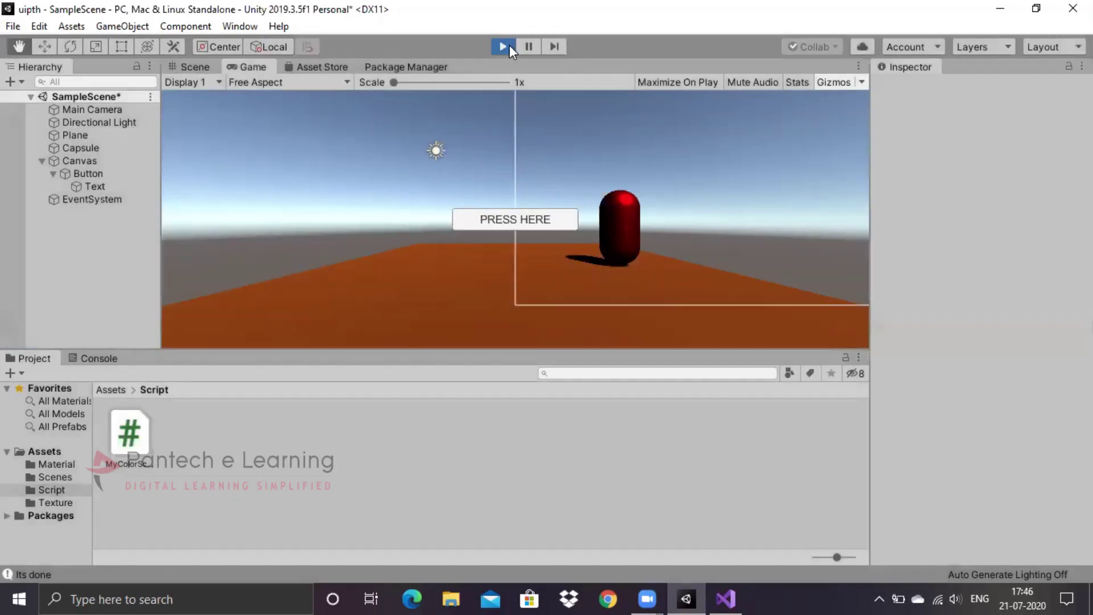
{"action": "left_click", "coordinate": [14, 26]}
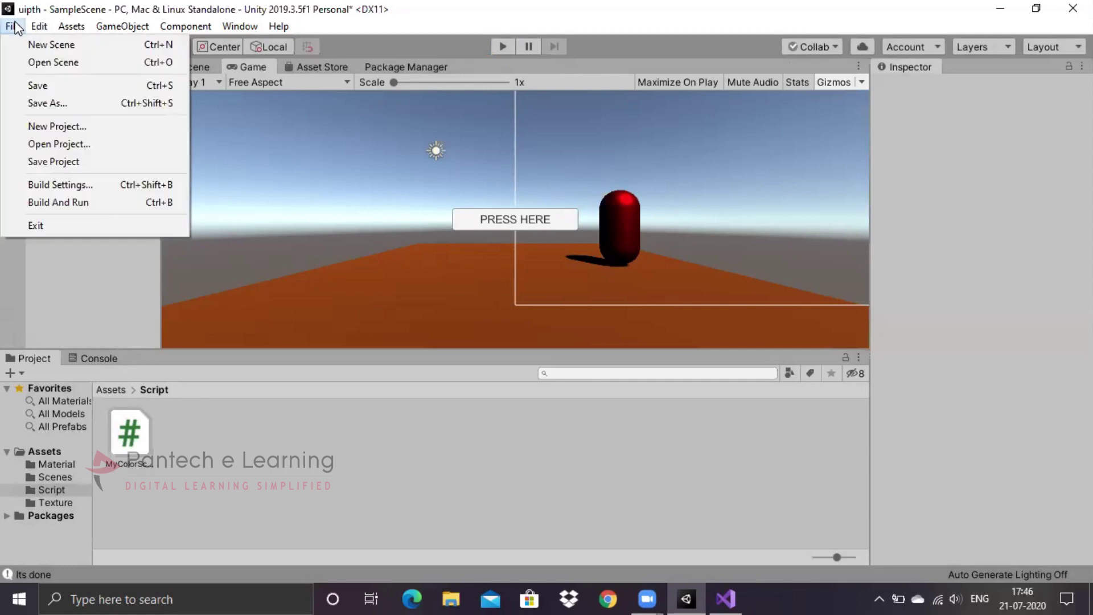
Step: In Build Settings, keep Windows as the target platform and set Architecture to x86_64
{"action": "left_click", "coordinate": [77, 189]}
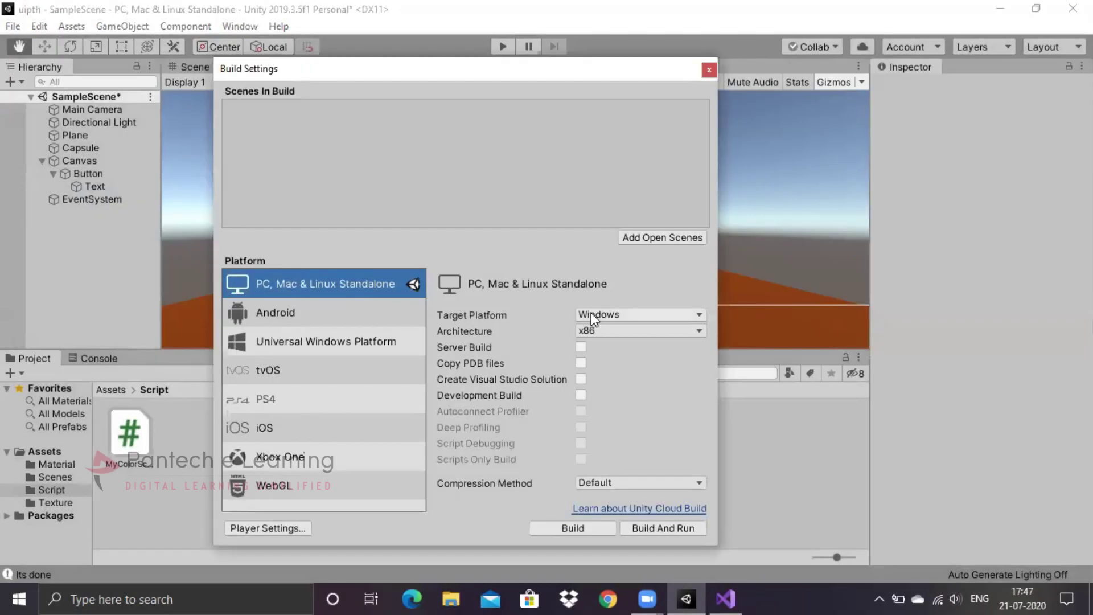
{"action": "left_click", "coordinate": [595, 314]}
{"action": "left_click", "coordinate": [595, 331]}
{"action": "left_click", "coordinate": [602, 346]}
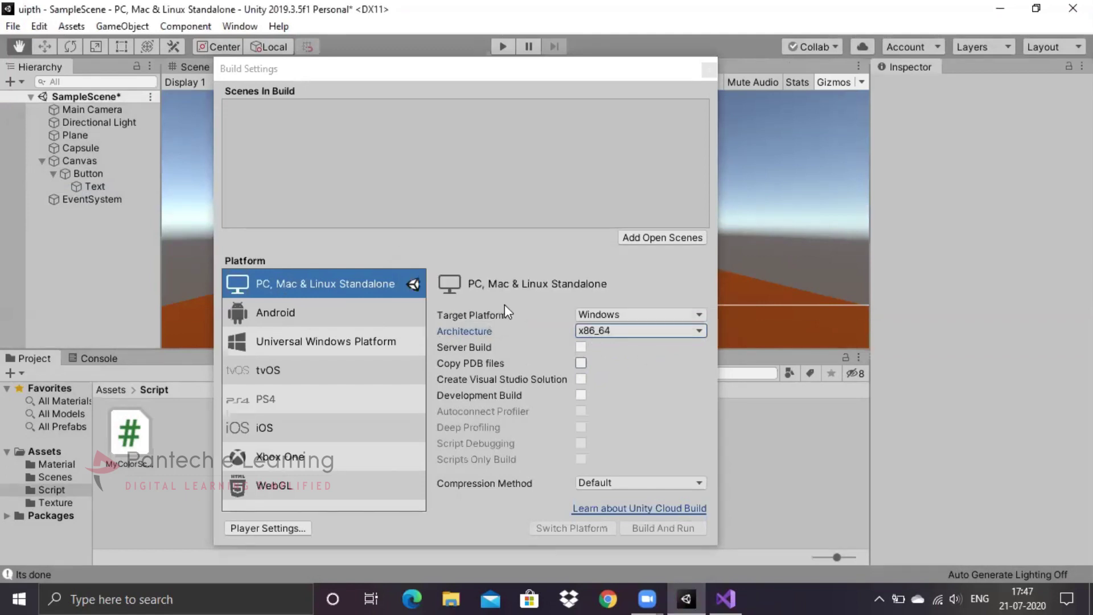
Step: In Player Settings, replace the Company Name with ps
{"action": "left_click", "coordinate": [278, 525]}
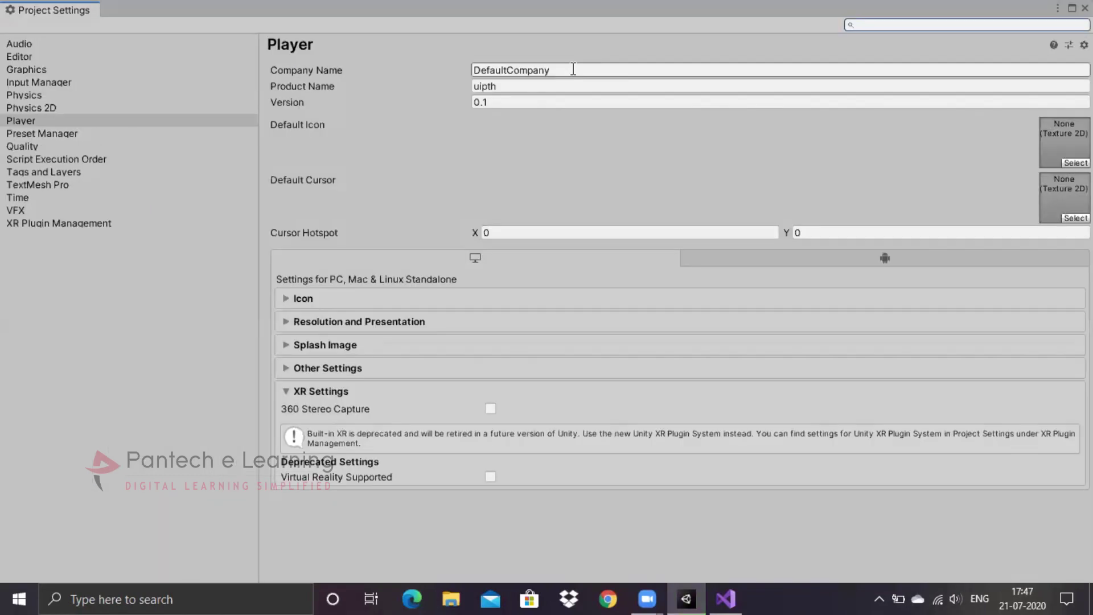
{"action": "left_click", "coordinate": [573, 69]}
{"action": "key", "text": "BackSpace"}
{"action": "type", "text": "ps"}
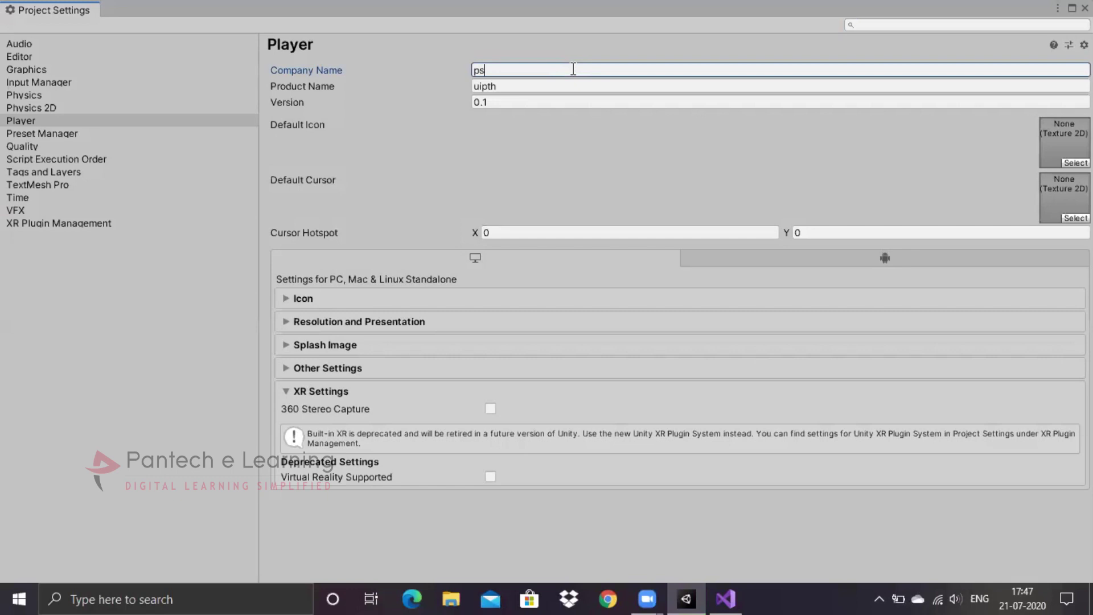
Step: Expand and review the settings sections, confirming bundle identifier com.ps.uipth in Other Settings
{"action": "left_click", "coordinate": [288, 298]}
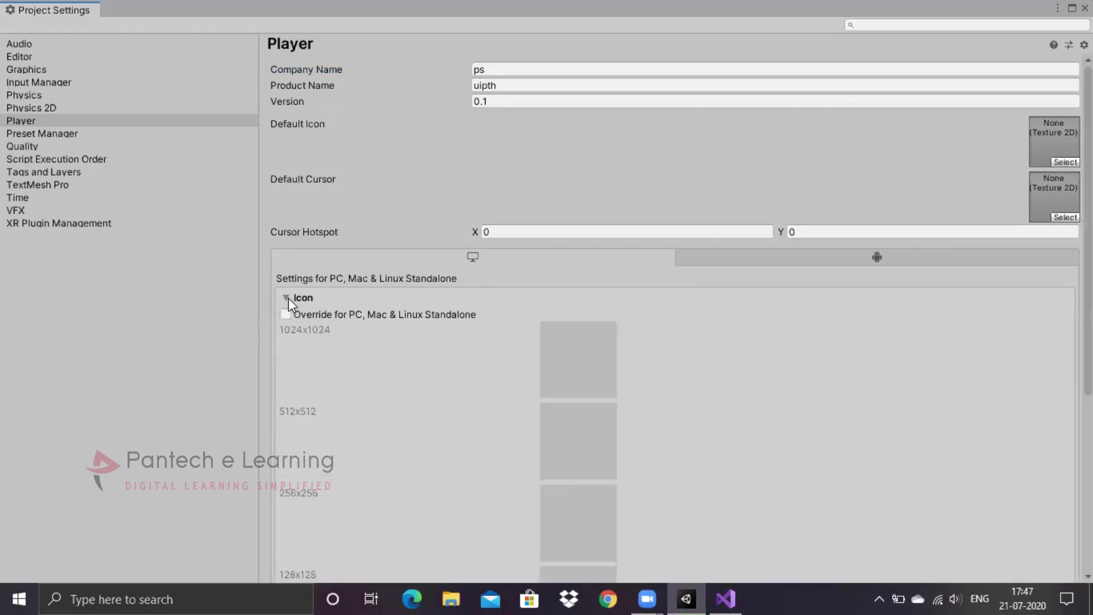
{"action": "left_click", "coordinate": [288, 298]}
{"action": "left_click", "coordinate": [287, 322]}
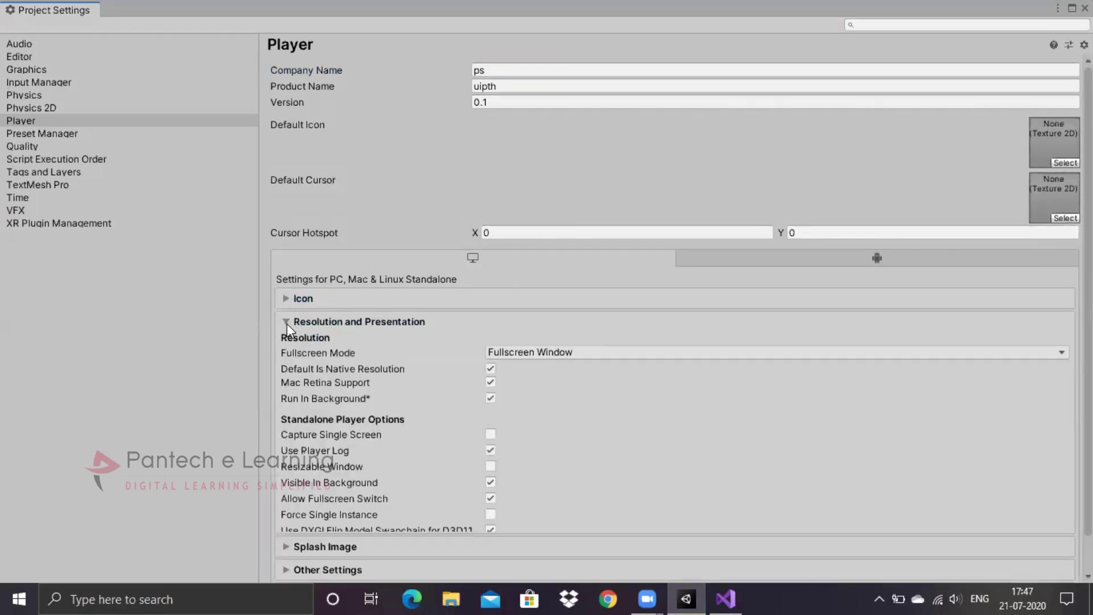
{"action": "left_click", "coordinate": [287, 345]}
{"action": "scroll", "coordinate": [288, 151], "scroll_direction": "down", "scroll_amount": 4}
{"action": "scroll", "coordinate": [284, 153], "scroll_direction": "up", "scroll_amount": 2}
{"action": "left_click", "coordinate": [288, 263]}
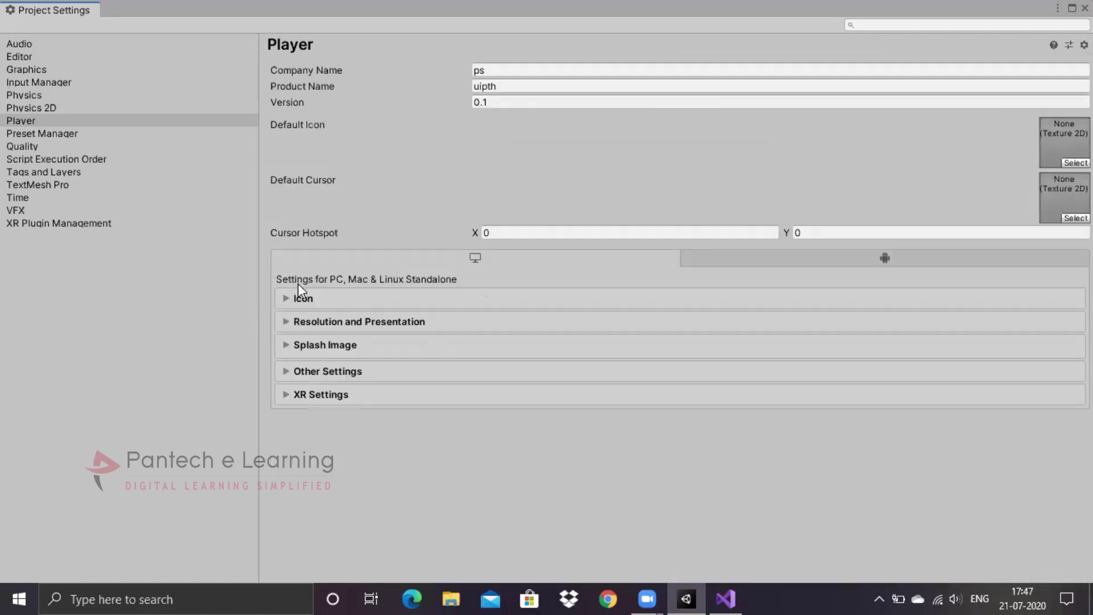
{"action": "left_click", "coordinate": [288, 370]}
{"action": "scroll", "coordinate": [287, 368], "scroll_direction": "down", "scroll_amount": 5}
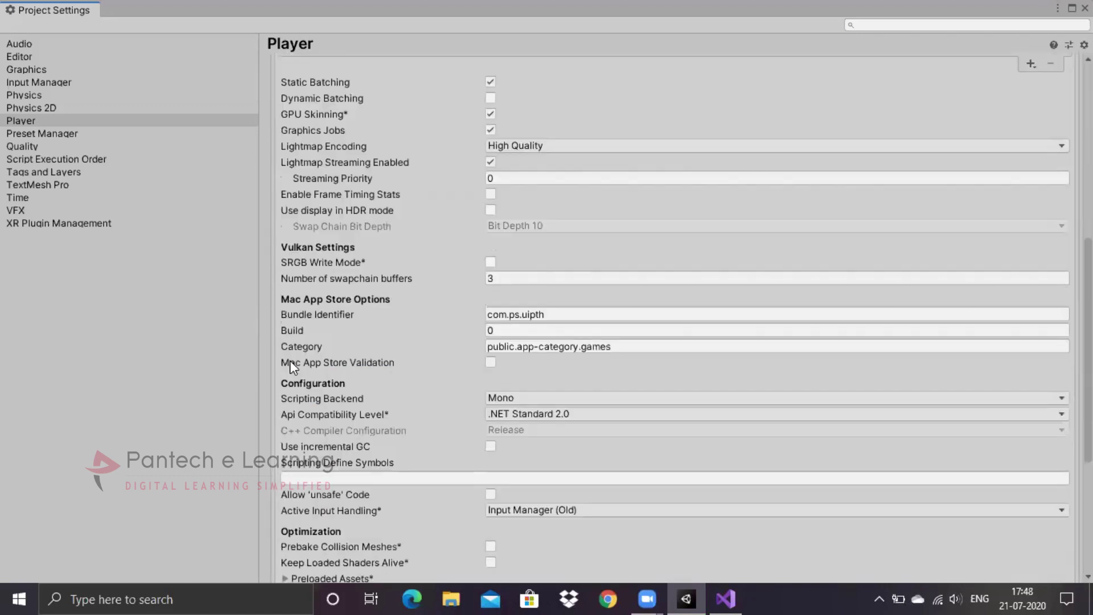
{"action": "left_click", "coordinate": [489, 313]}
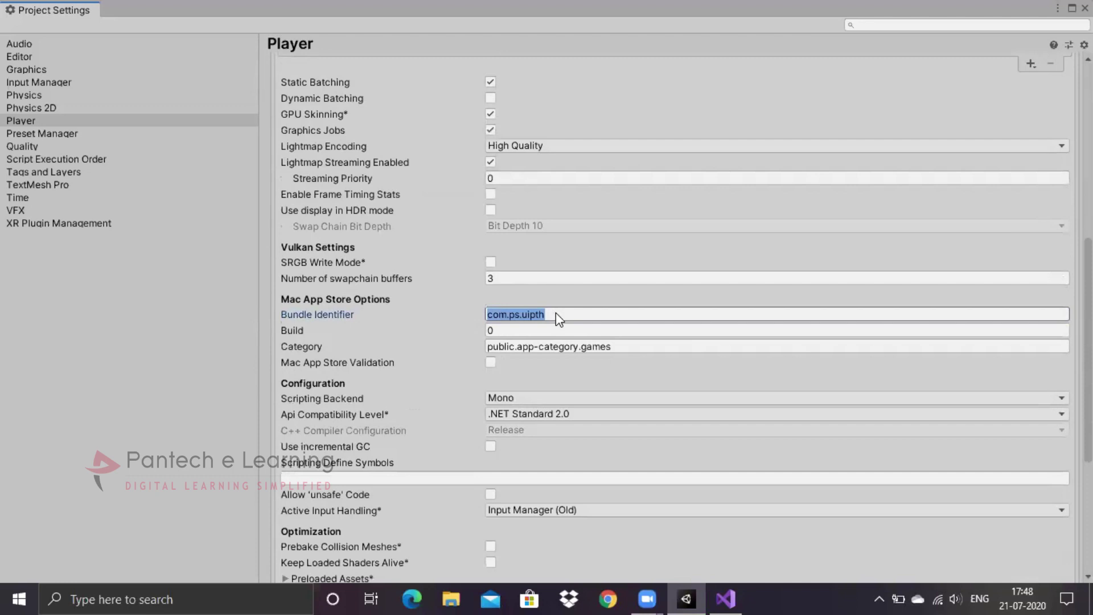
{"action": "scroll", "coordinate": [465, 357], "scroll_direction": "down", "scroll_amount": 3}
{"action": "scroll", "coordinate": [466, 359], "scroll_direction": "down", "scroll_amount": 5}
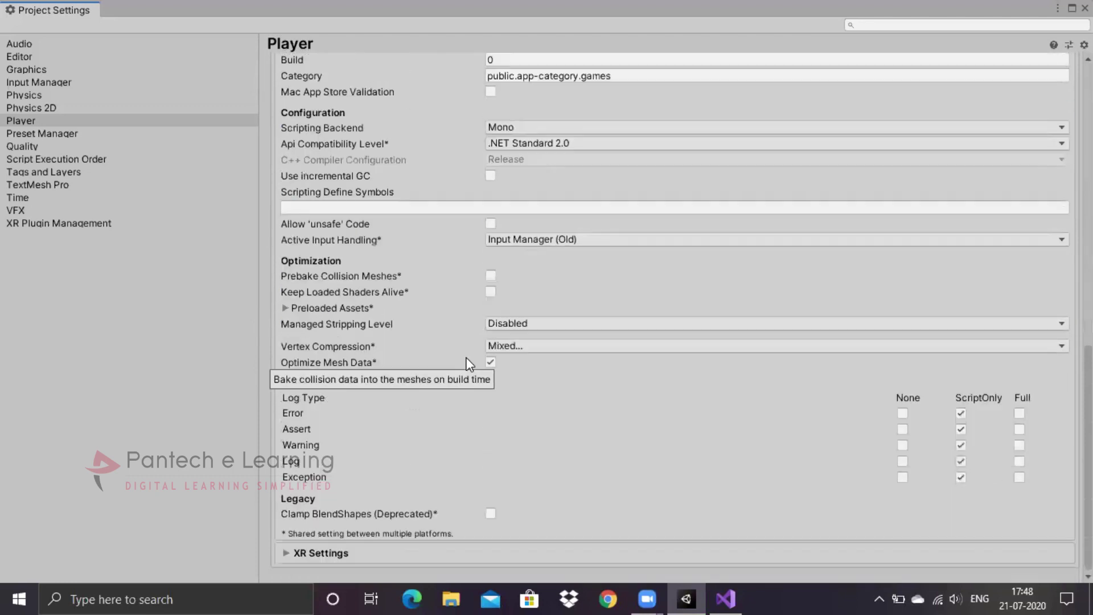
{"action": "scroll", "coordinate": [290, 361], "scroll_direction": "up", "scroll_amount": 10}
{"action": "scroll", "coordinate": [289, 361], "scroll_direction": "up", "scroll_amount": 12}
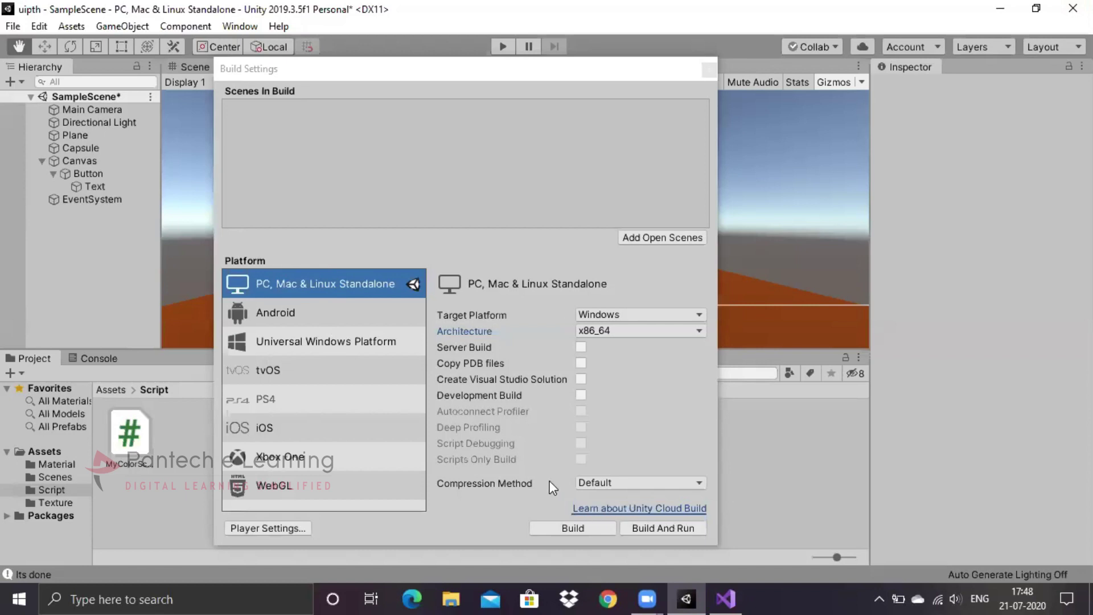
Step: Build the Windows standalone player into the uipth project folder after dismissing the path error
{"action": "left_click", "coordinate": [572, 530]}
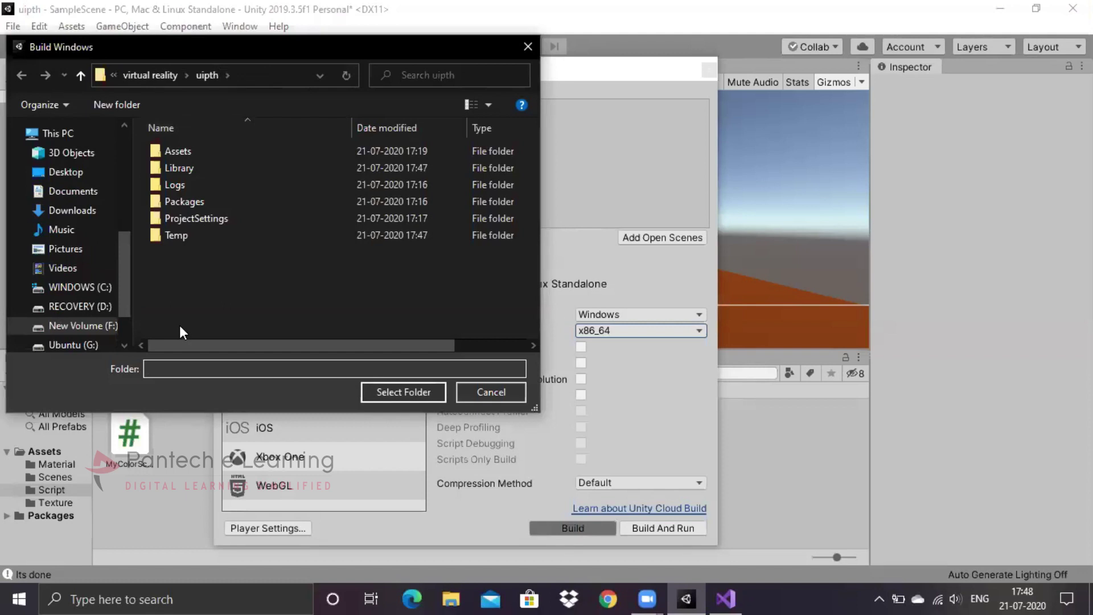
{"action": "type", "text": "psapp"}
{"action": "key", "text": "Return"}
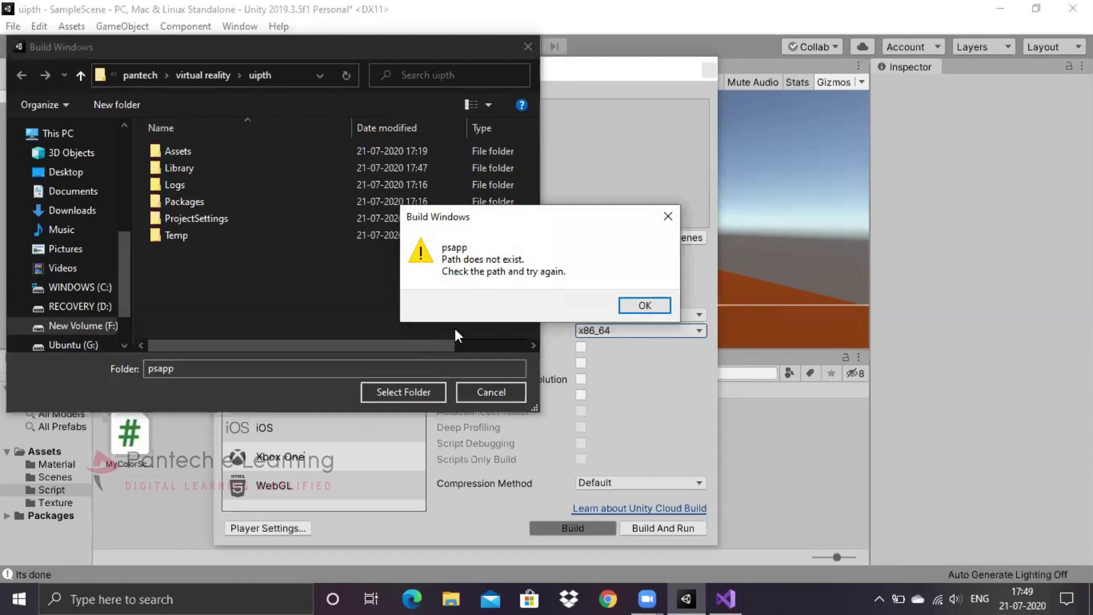
{"action": "left_click", "coordinate": [642, 306]}
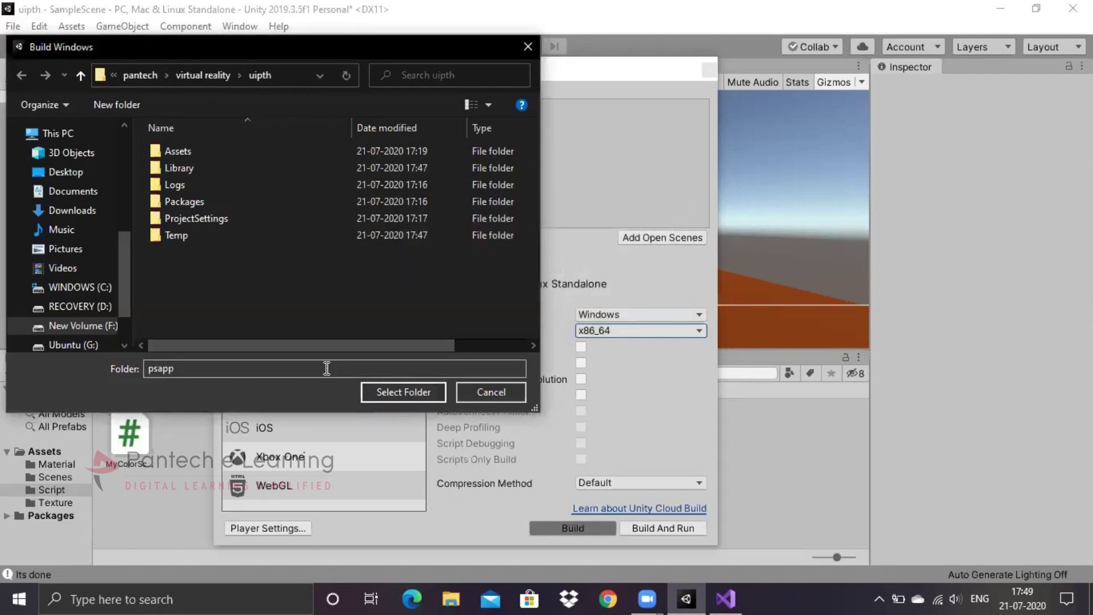
{"action": "double_click", "coordinate": [178, 232]}
{"action": "left_click", "coordinate": [382, 396]}
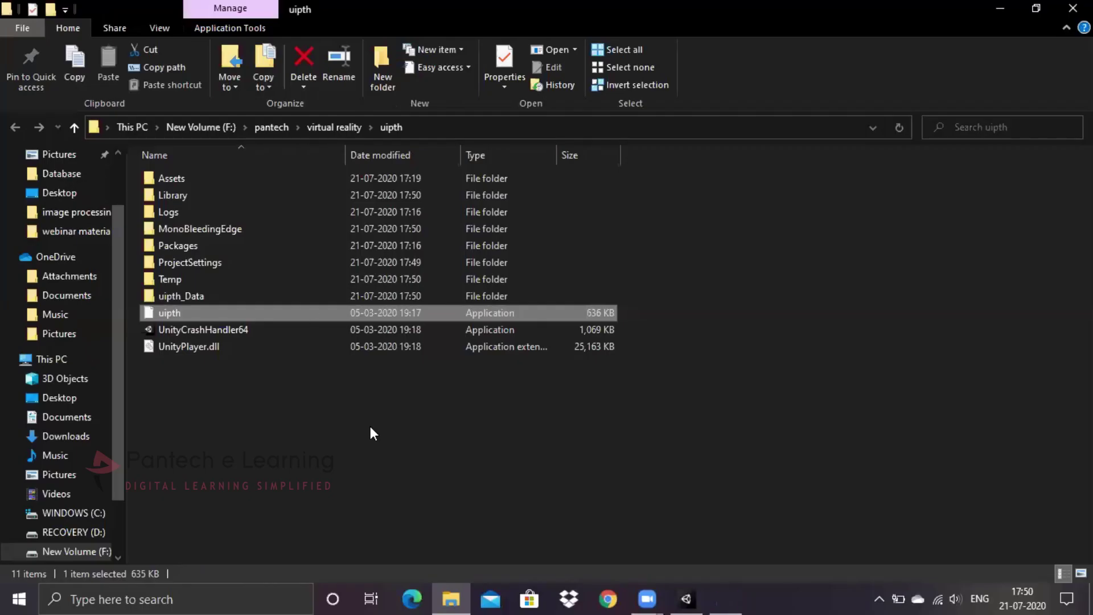
Step: Launch the built uipth application from its project folder in File Explorer
{"action": "double_click", "coordinate": [300, 313]}
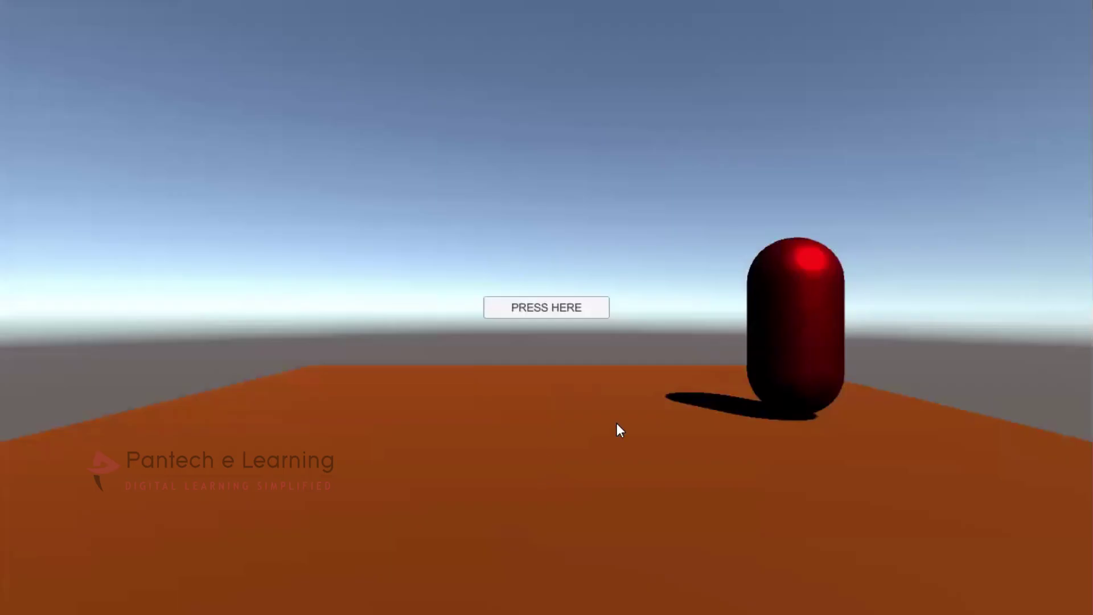
Step: Press PRESS HERE three times in the running build to hide and restore the orange plane
{"action": "left_click", "coordinate": [520, 305]}
{"action": "left_click", "coordinate": [520, 307]}
{"action": "left_click", "coordinate": [519, 308]}
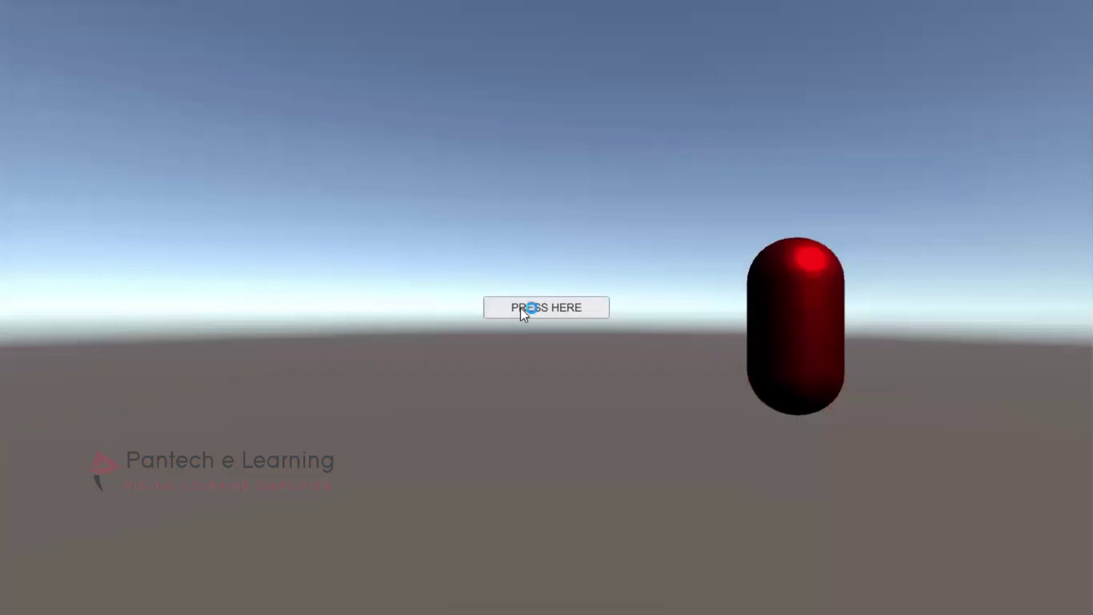
{"action": "left_click", "coordinate": [520, 307]}
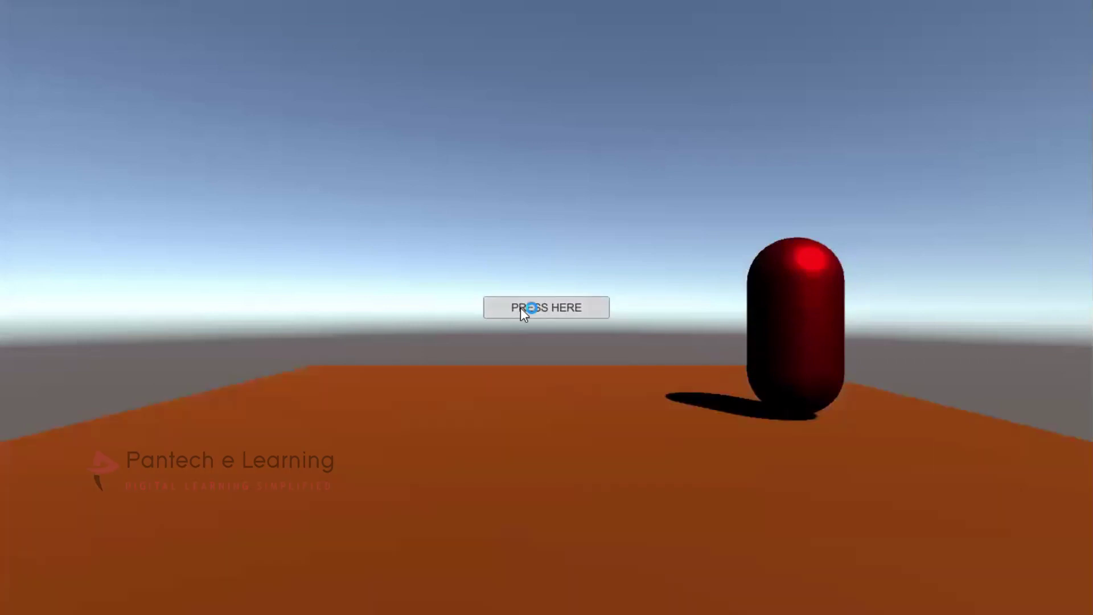